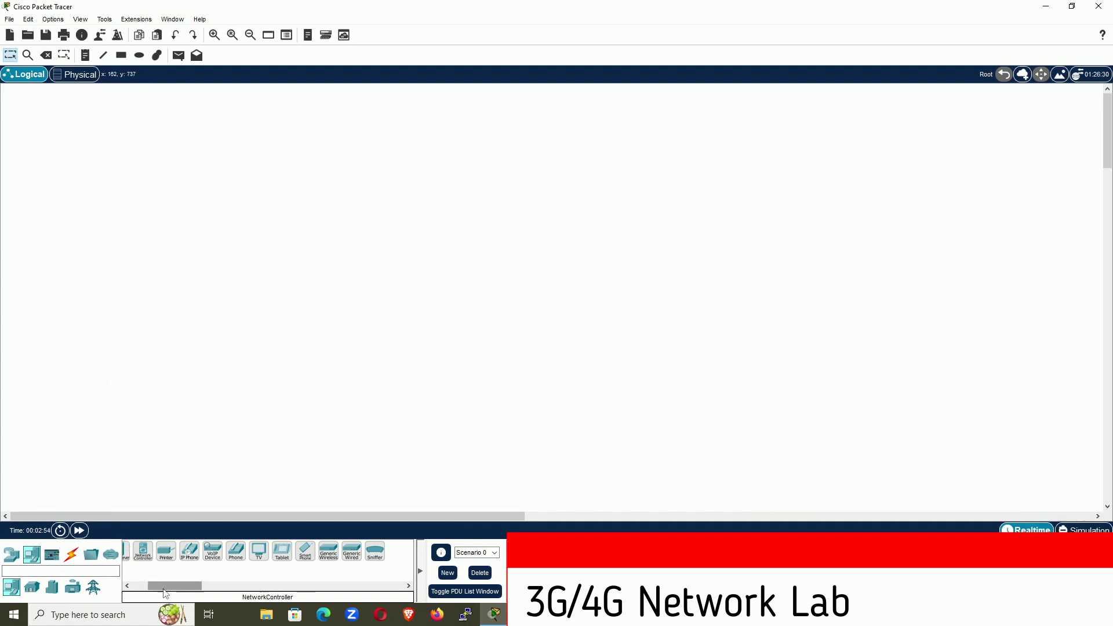
Place four Smart Phone devices from End Devices onto the workspace
left_click_drag(152, 586, 175, 595)
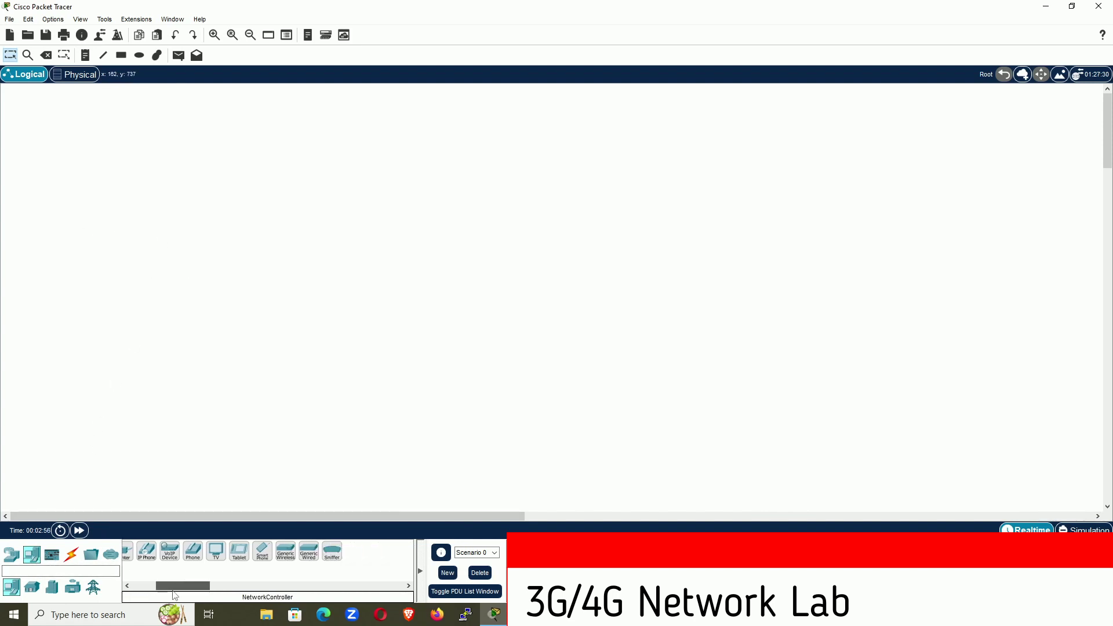
left_click(262, 551)
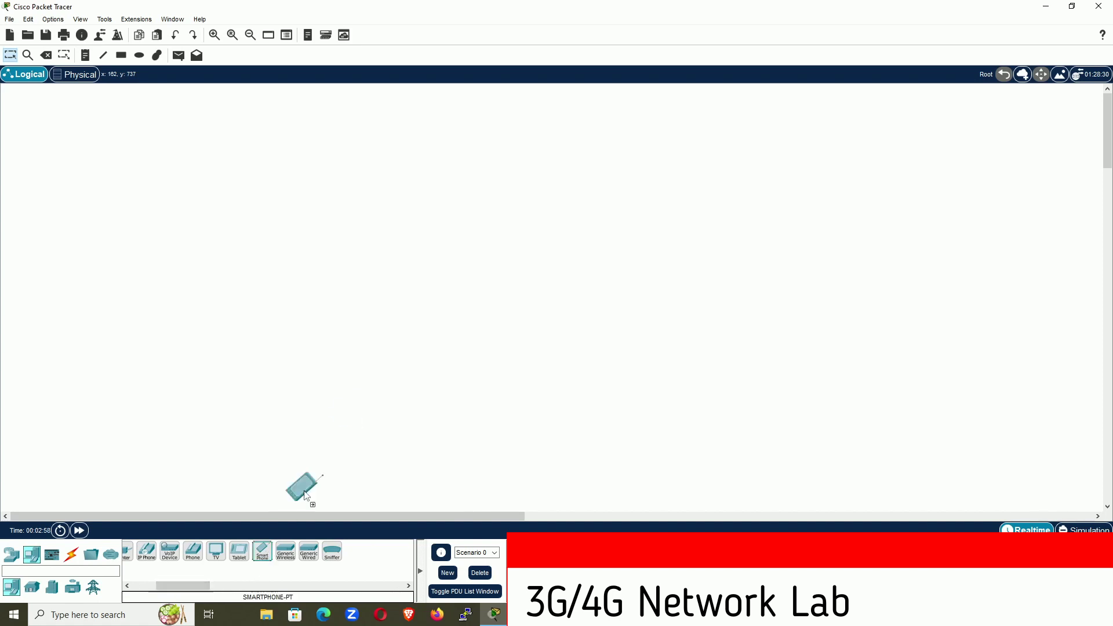
left_click(489, 213)
left_click_drag(262, 551, 474, 286)
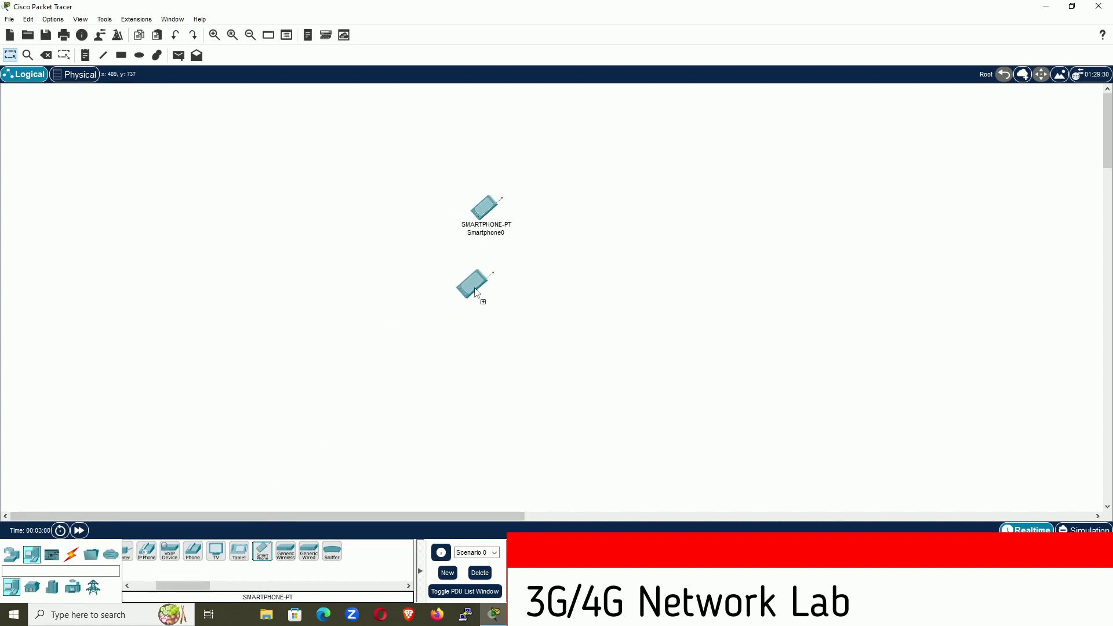
left_click_drag(263, 551, 455, 386)
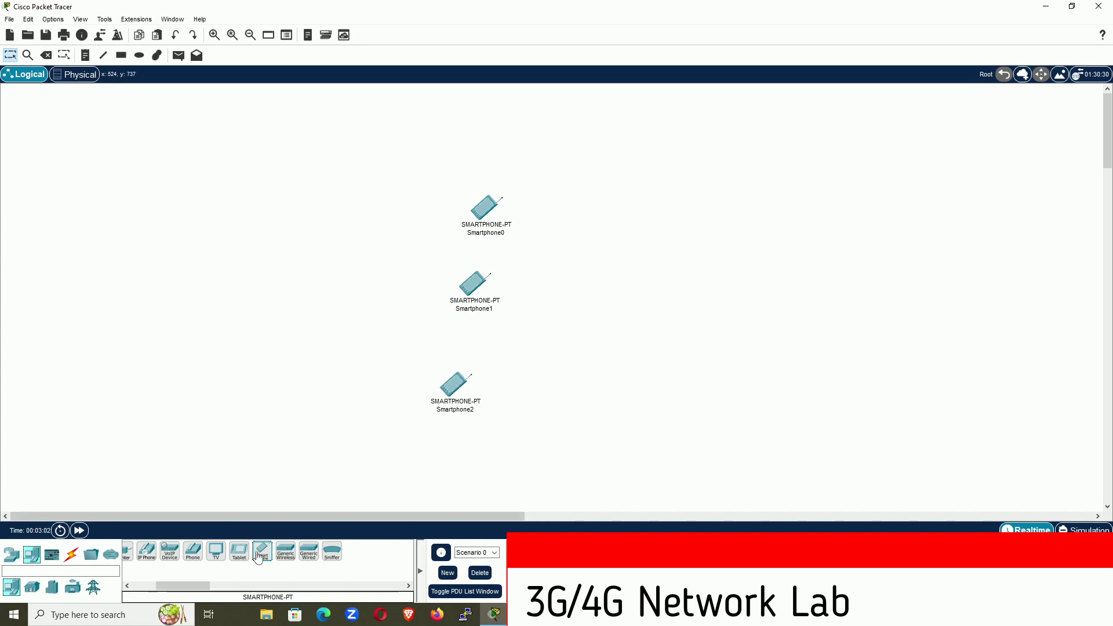
left_click_drag(263, 551, 490, 156)
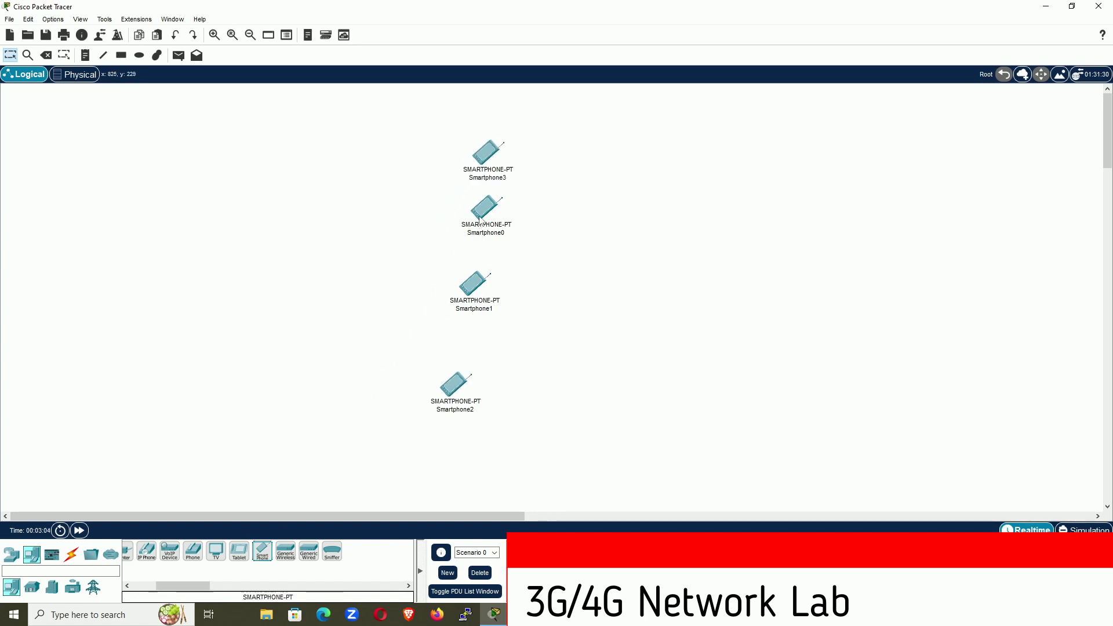
left_click_drag(481, 217, 603, 222)
Line up Smartphone0–Smartphone3 in an evenly spaced vertical column on the right
left_click_drag(491, 161, 633, 151)
left_click_drag(486, 278, 630, 279)
left_click_drag(616, 229, 633, 224)
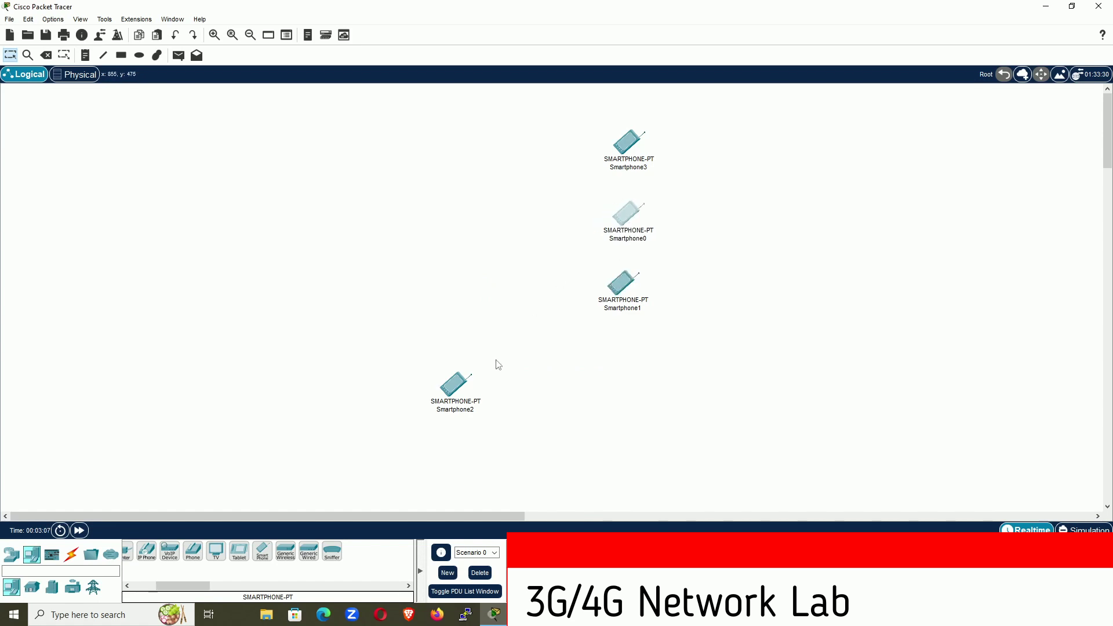
left_click_drag(450, 391, 606, 342)
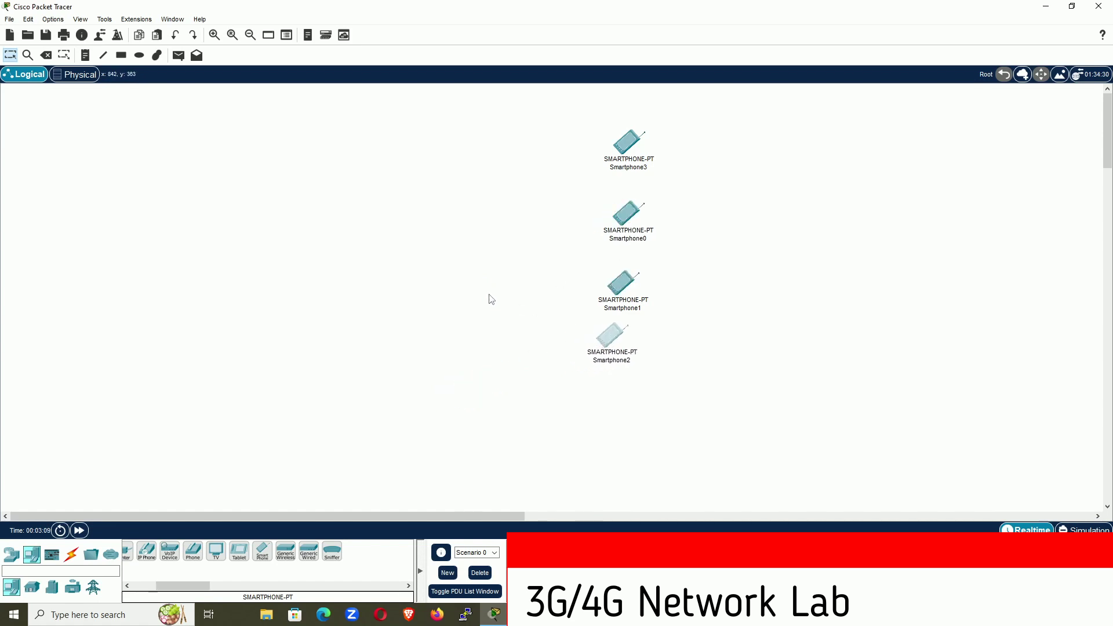
key("ctrl+alt+Up")
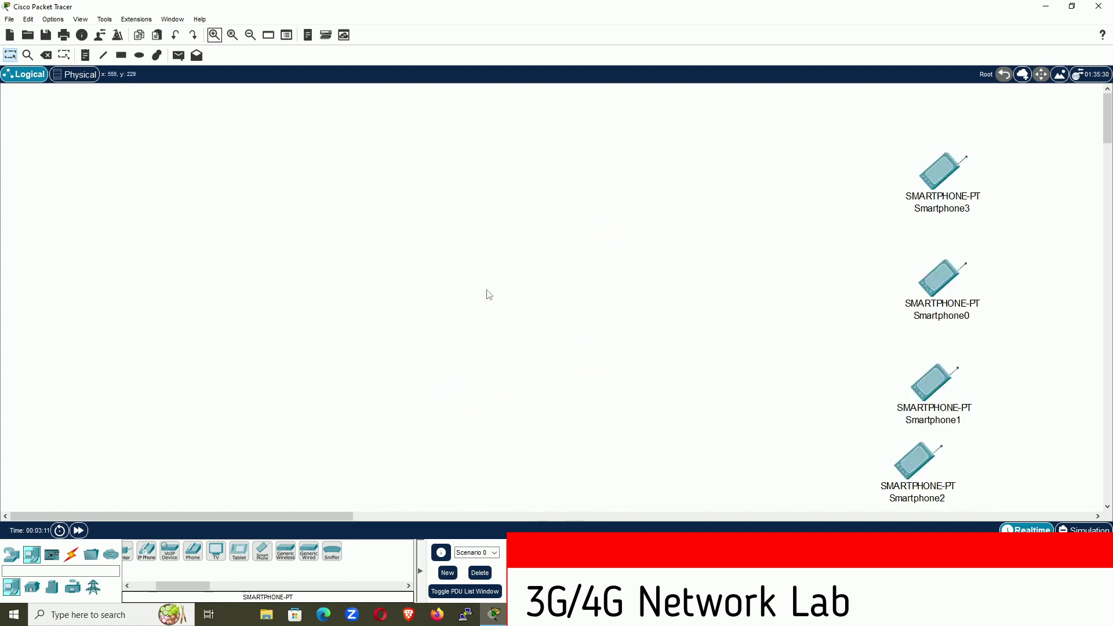
left_click_drag(304, 522, 372, 513)
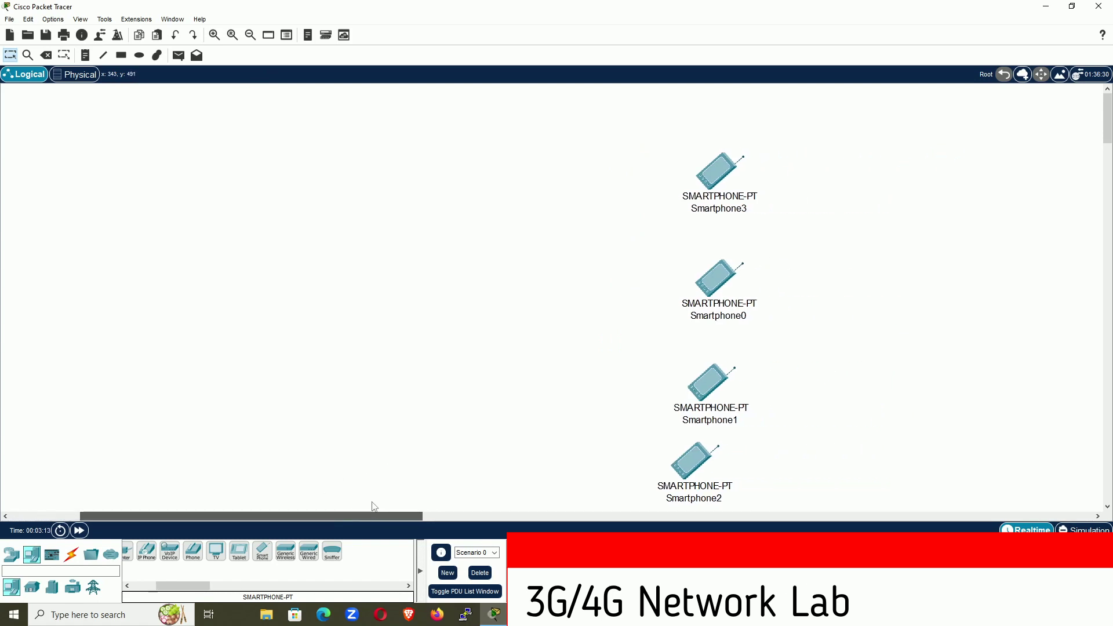
left_click_drag(712, 380, 712, 365)
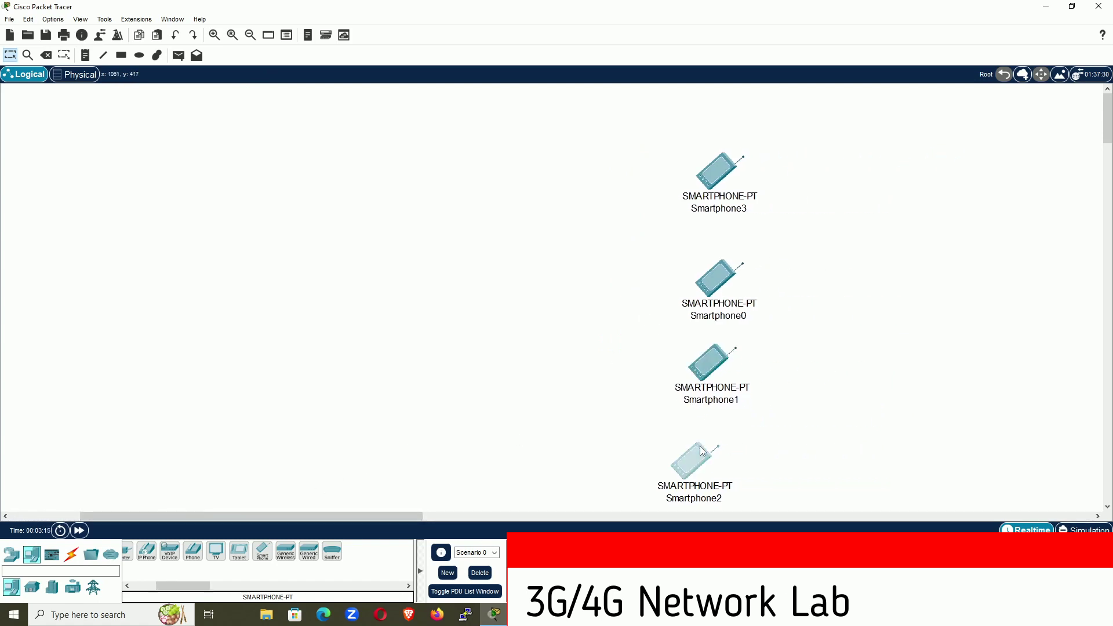
left_click_drag(700, 448, 706, 435)
left_click_drag(729, 179, 731, 198)
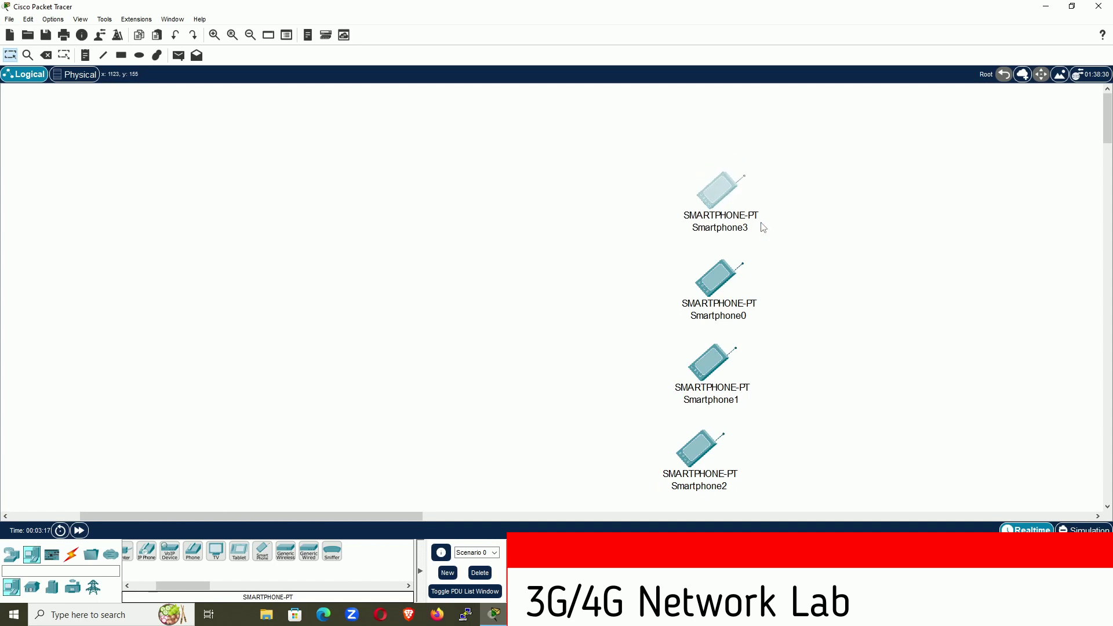
left_click_drag(193, 587, 168, 591)
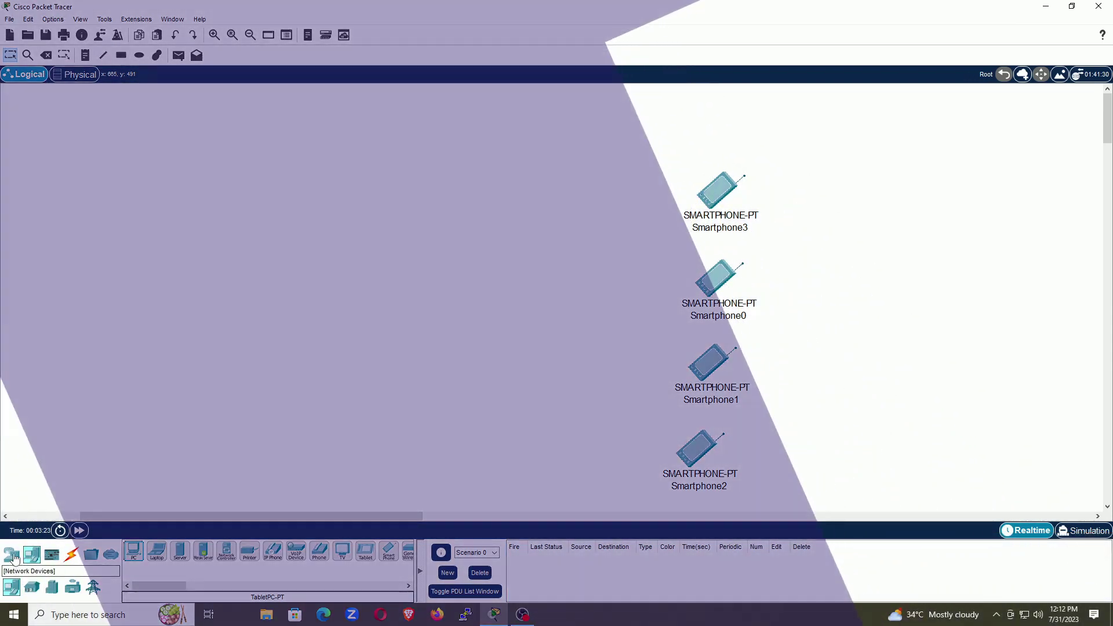
Add a Central Office Server from Wireless Devices on the left of the workspace
left_click(14, 556)
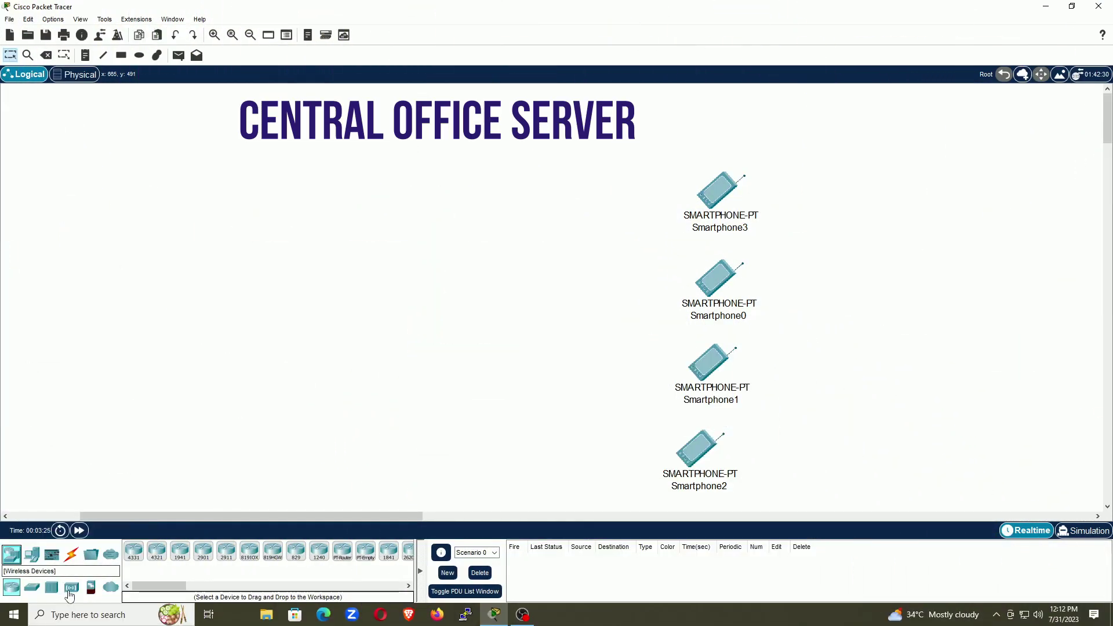
left_click(70, 588)
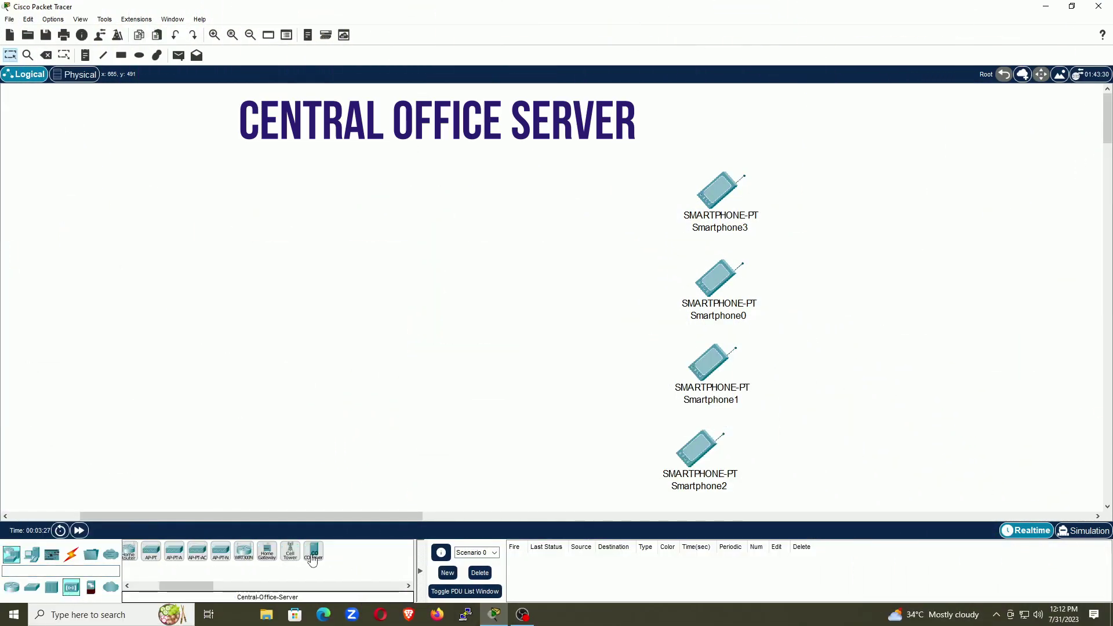
left_click_drag(312, 559, 133, 233)
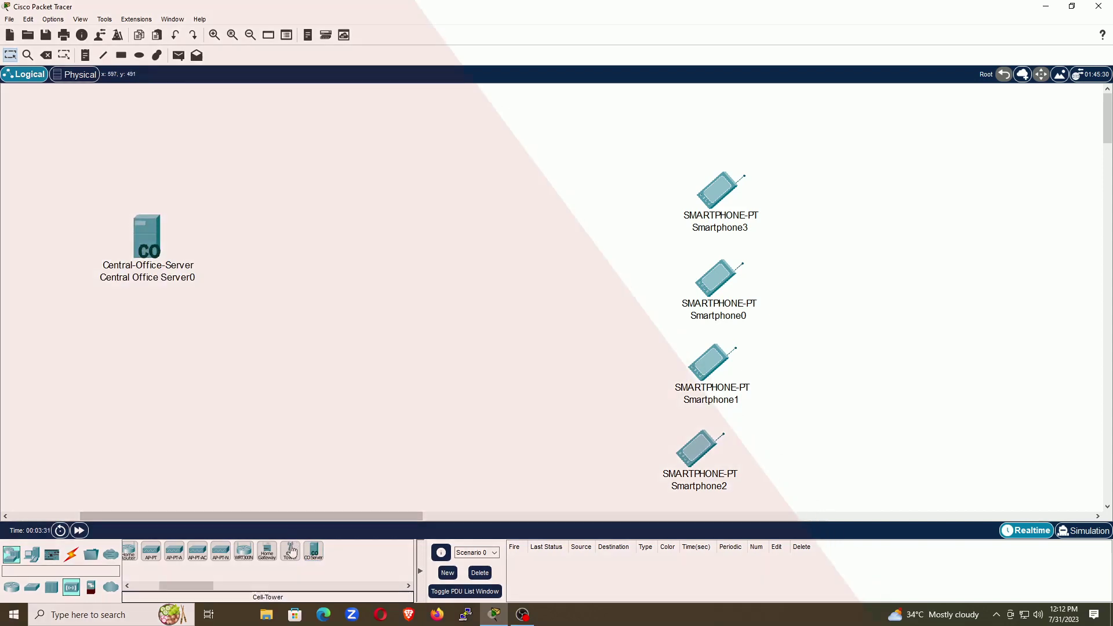
Add Cell Tower0 between the server and phones, then raise Smartphone3 slightly
left_click(290, 551)
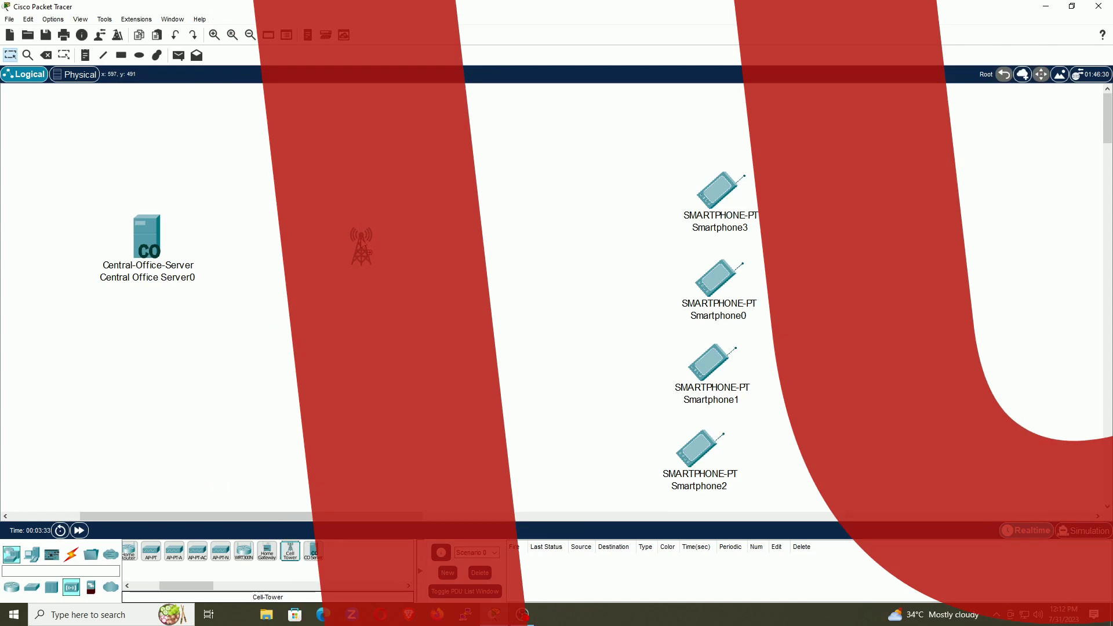
left_click(374, 242)
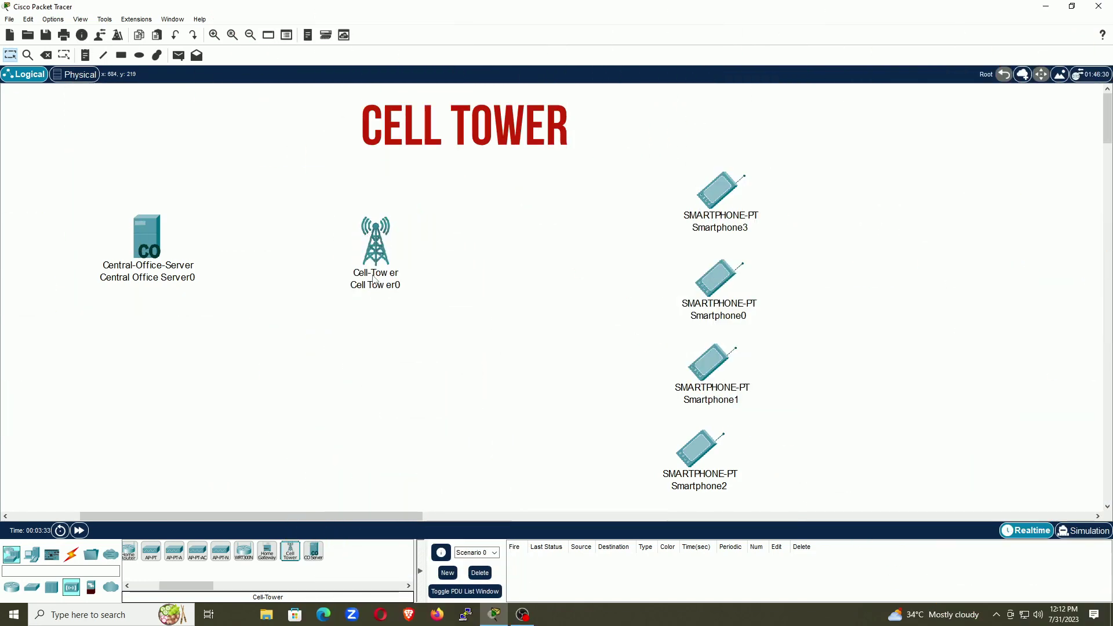
left_click_drag(381, 274, 420, 289)
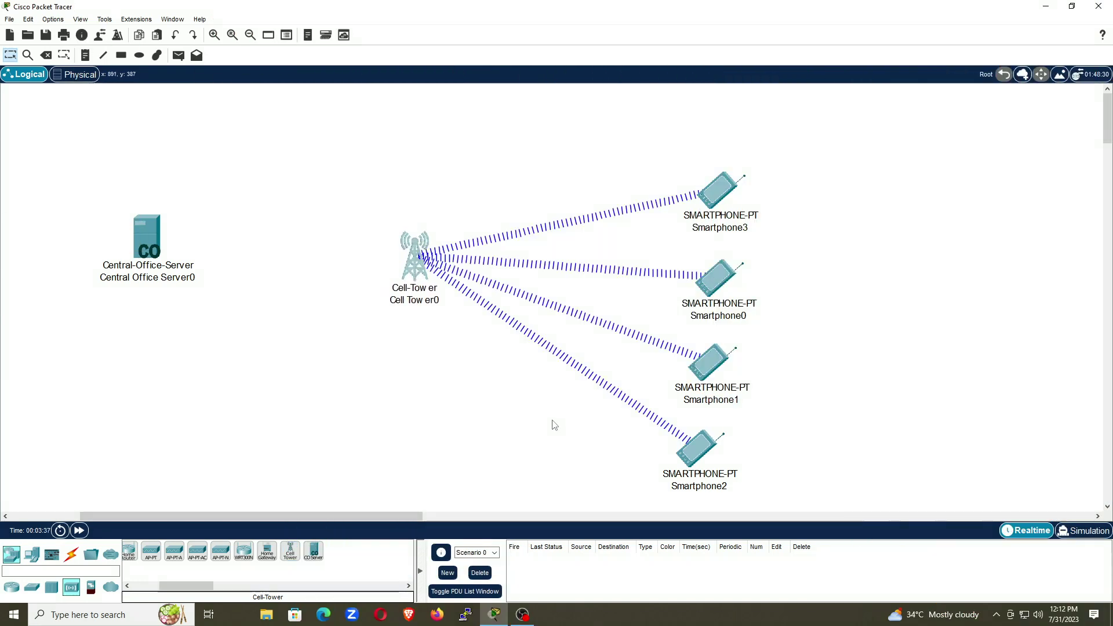
left_click_drag(413, 265, 436, 276)
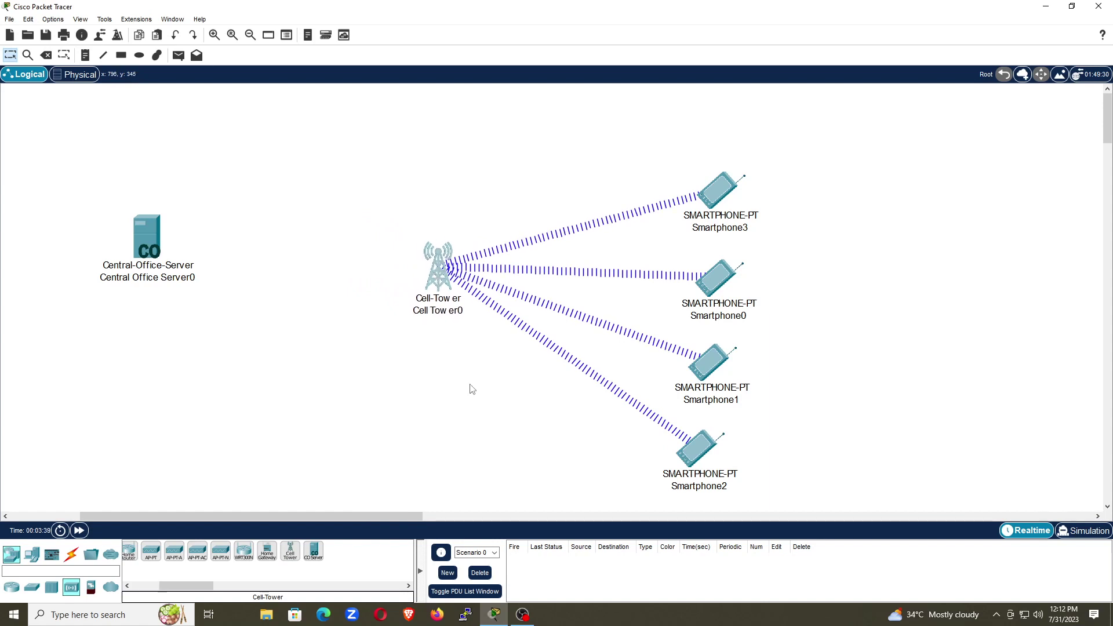
left_click_drag(722, 203, 714, 173)
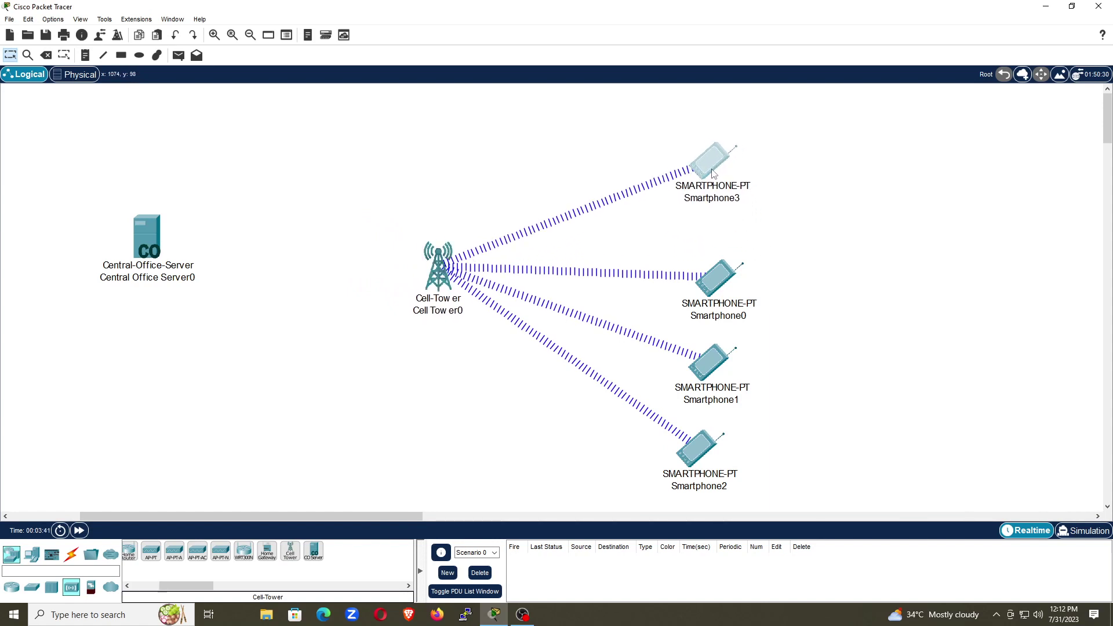
Zoom in and pull the smartphones up and left toward the cell tower
left_click(214, 34)
left_click_drag(296, 516, 331, 493)
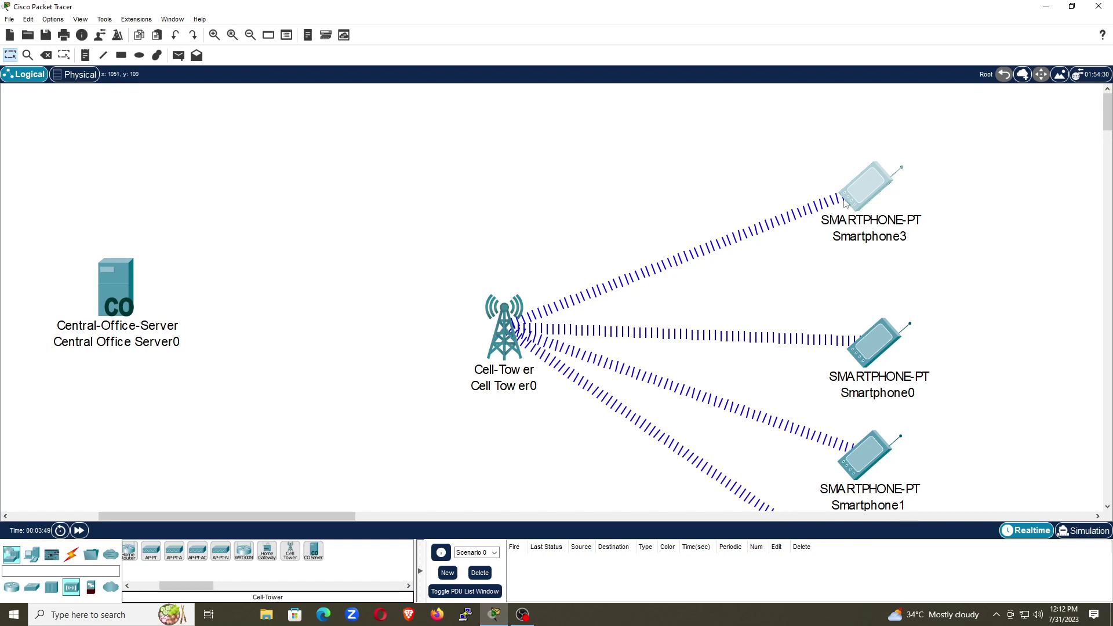
left_click_drag(844, 203, 767, 158)
left_click_drag(871, 335, 807, 256)
left_click_drag(863, 438, 836, 390)
scroll(900, 434, "down", 3)
left_click_drag(865, 447, 810, 360)
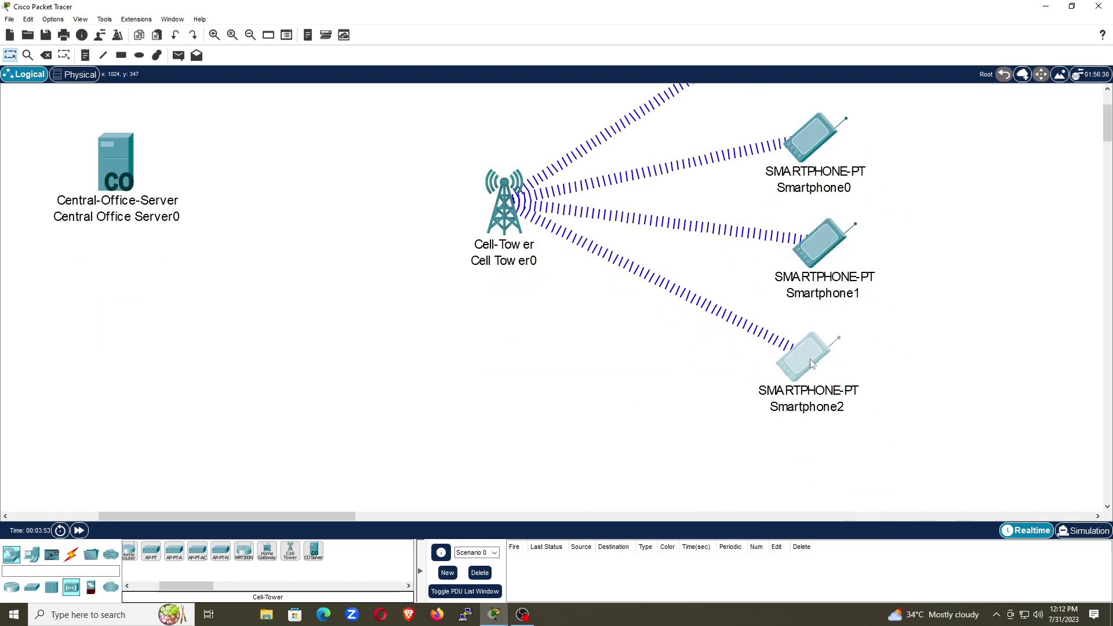
scroll(709, 404, "up", 3)
scroll(709, 404, "up", 3)
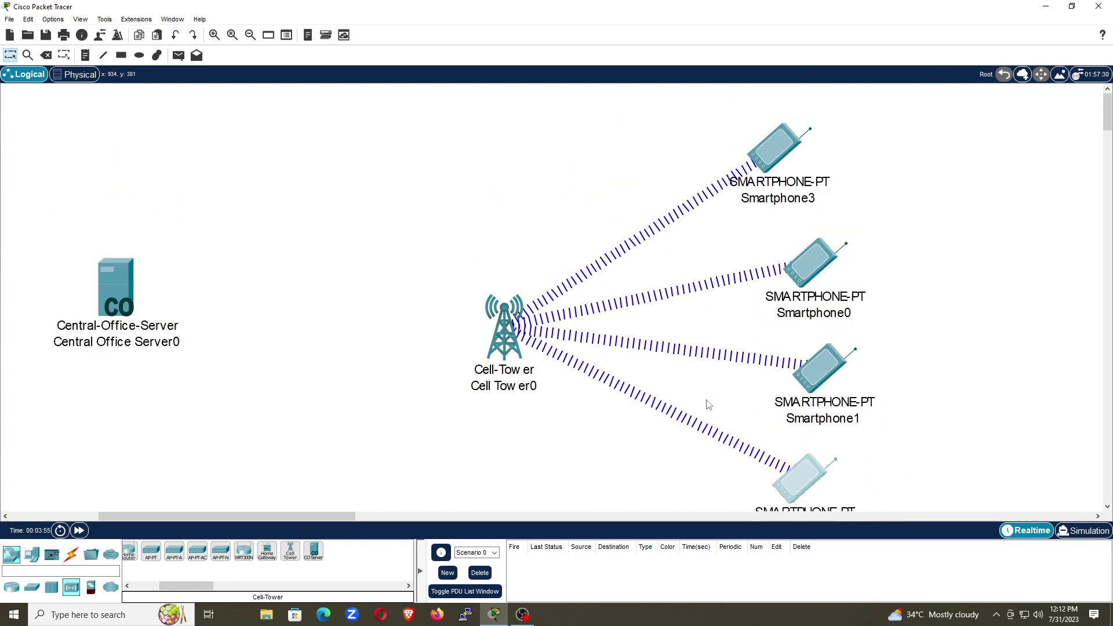
Shift the server and fine-tune each smartphone so every name label is readable
left_click_drag(121, 301, 237, 337)
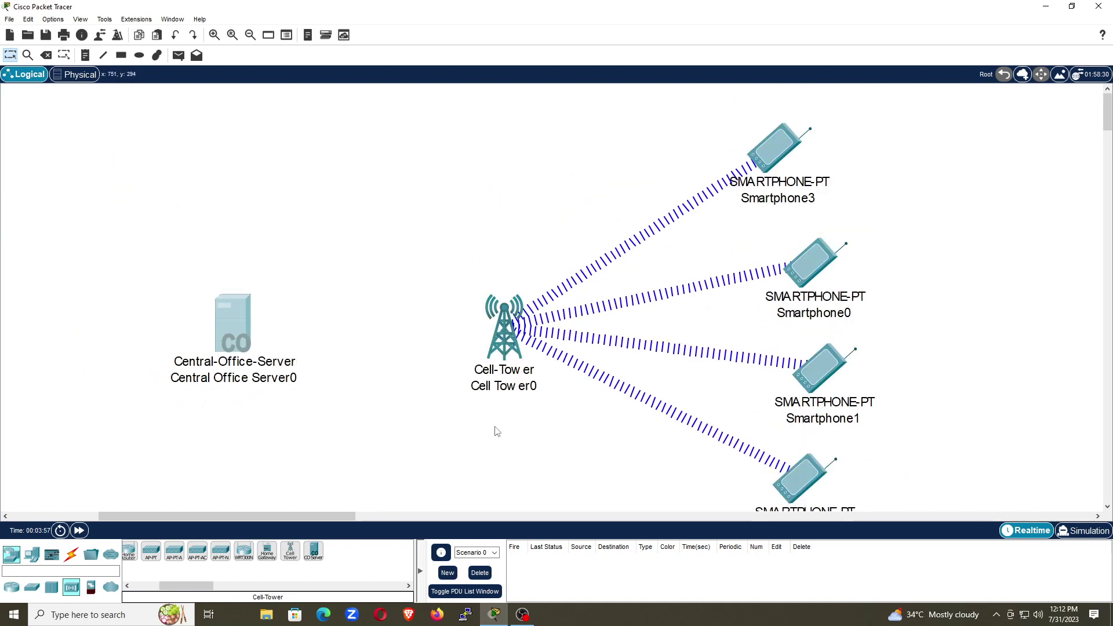
left_click_drag(818, 457, 820, 445)
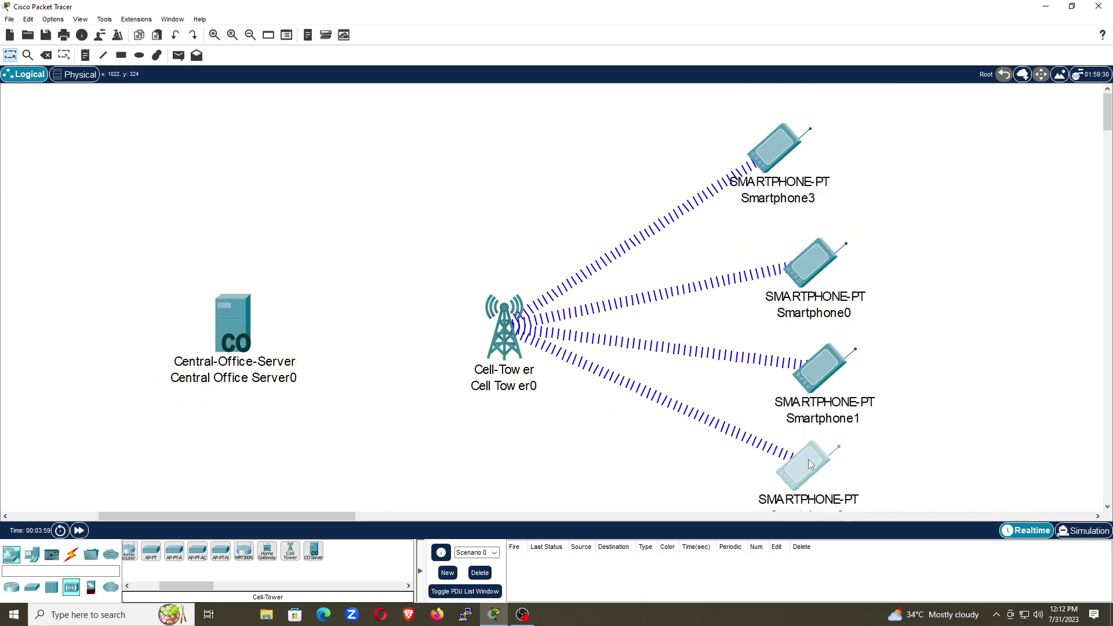
left_click_drag(814, 287, 811, 277)
left_click_drag(784, 192, 741, 172)
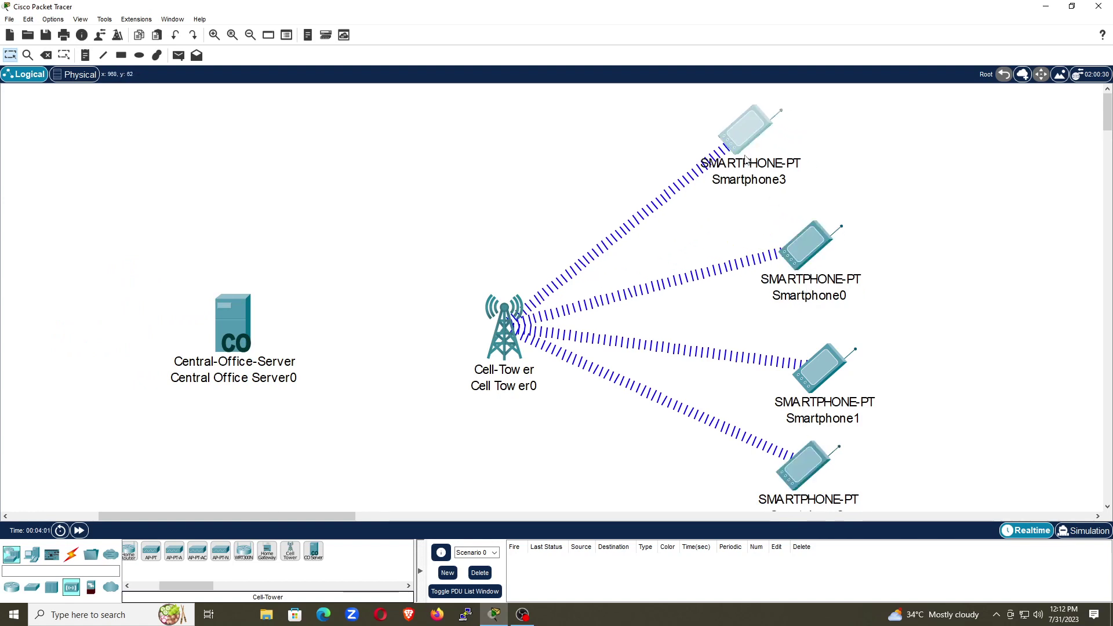
left_click_drag(823, 259, 802, 227)
left_click_drag(834, 371, 826, 341)
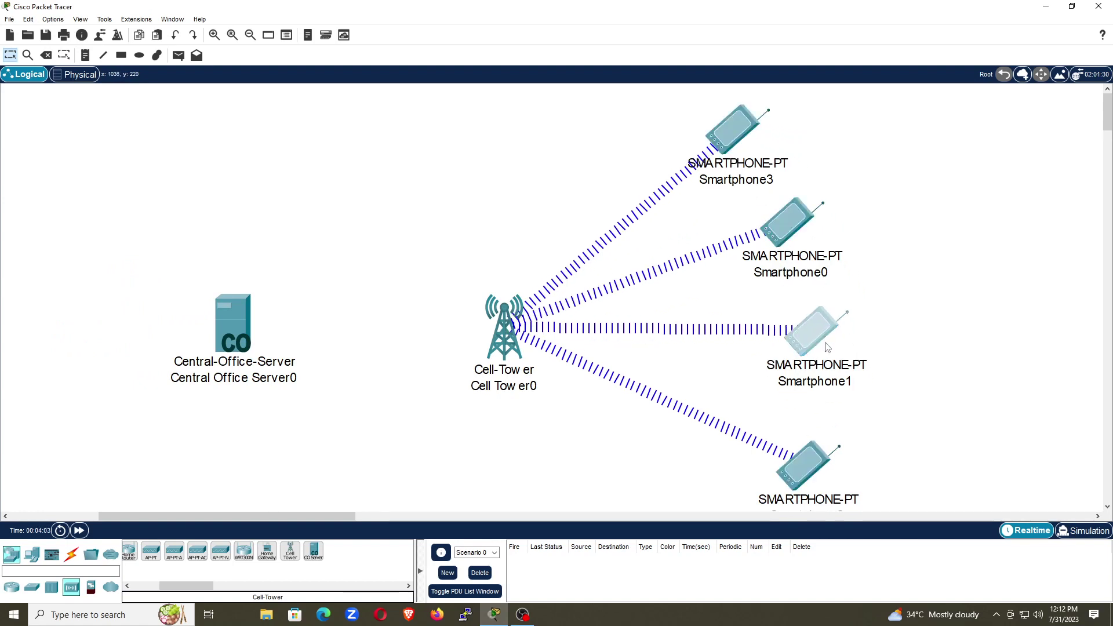
left_click_drag(829, 458, 817, 443)
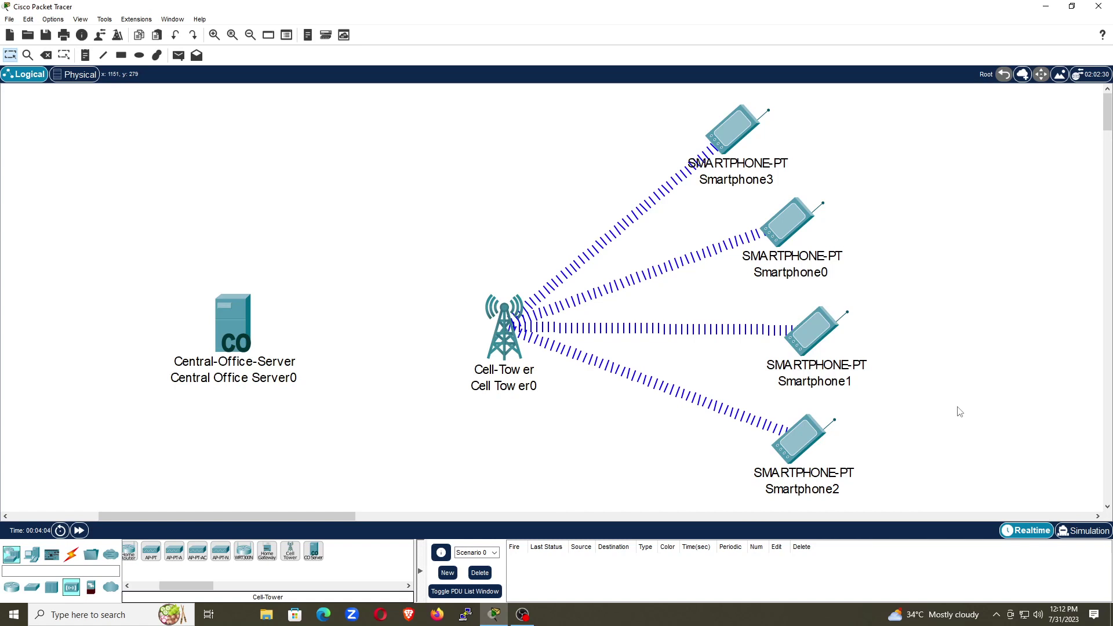
left_click_drag(235, 325, 252, 349)
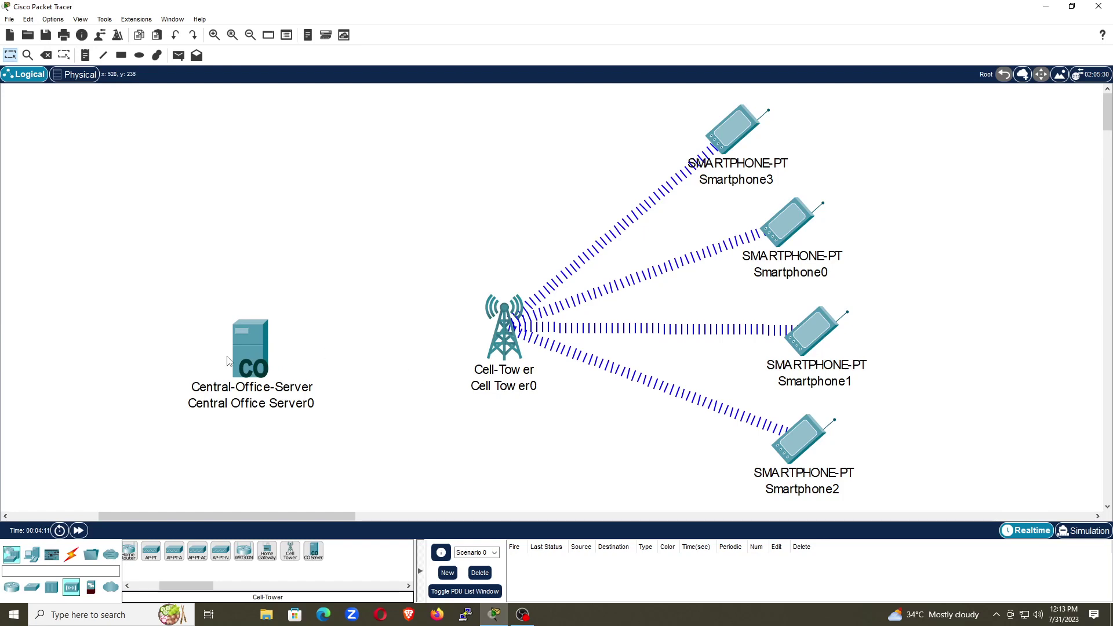
Change Central Office Server0's Cell Tower interface IPv4 address from 172.16.1.1 to 192.168.1.1
left_click(260, 356)
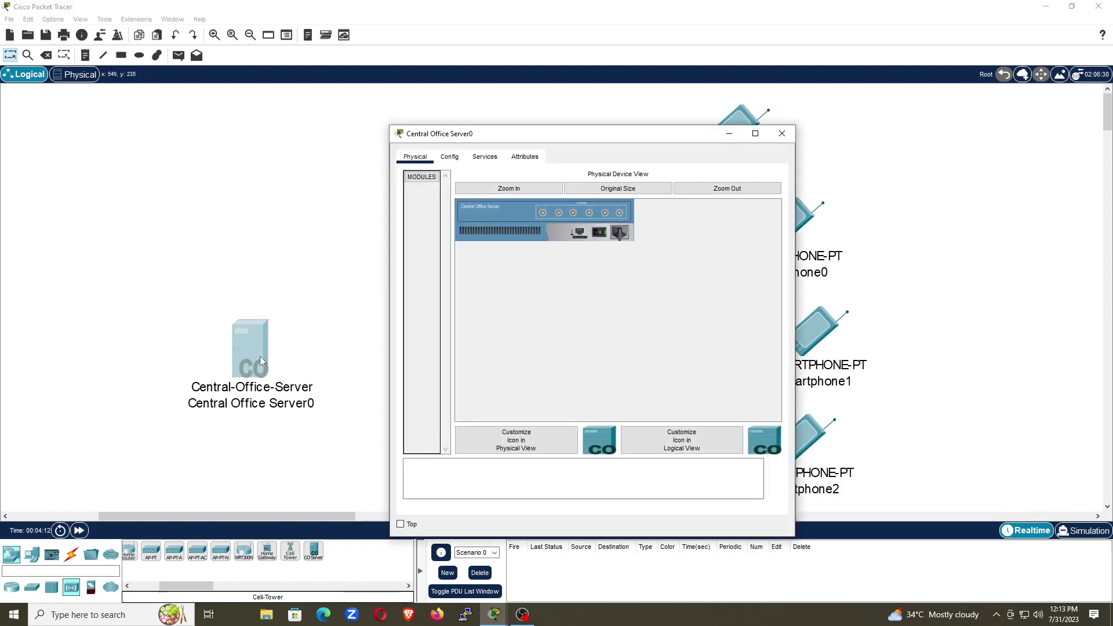
left_click(481, 158)
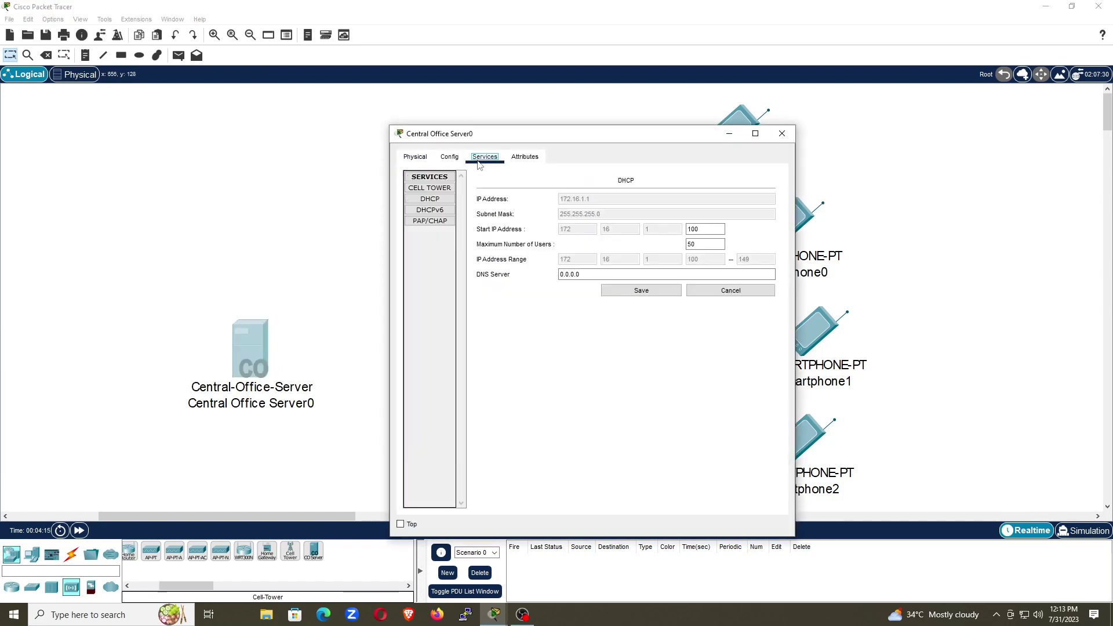
left_click(440, 202)
left_click(457, 158)
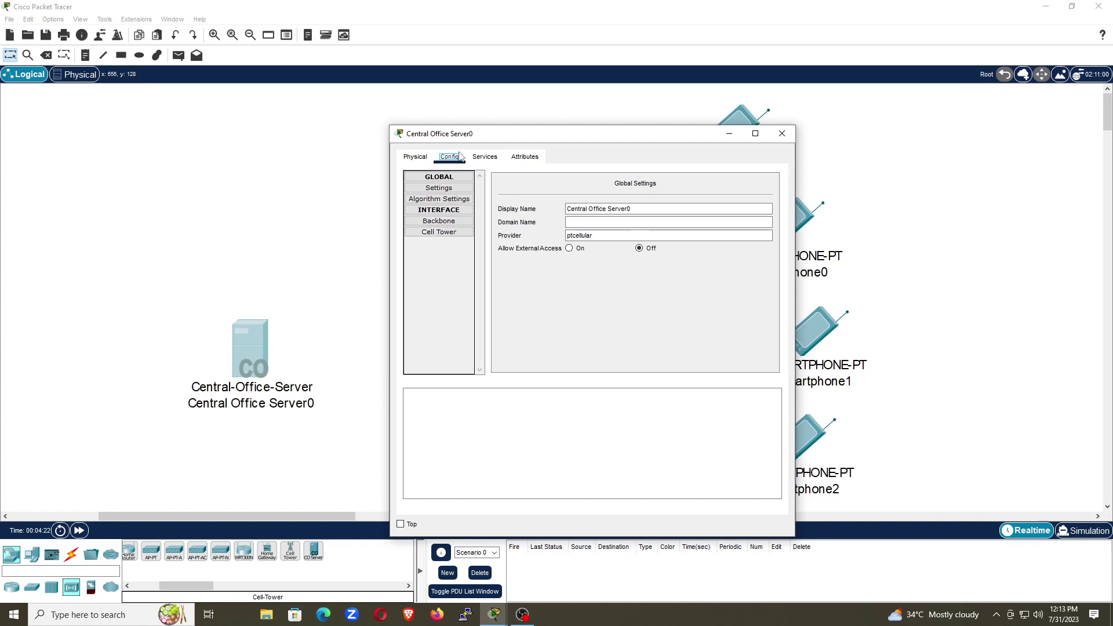
left_click(447, 233)
left_click(644, 212)
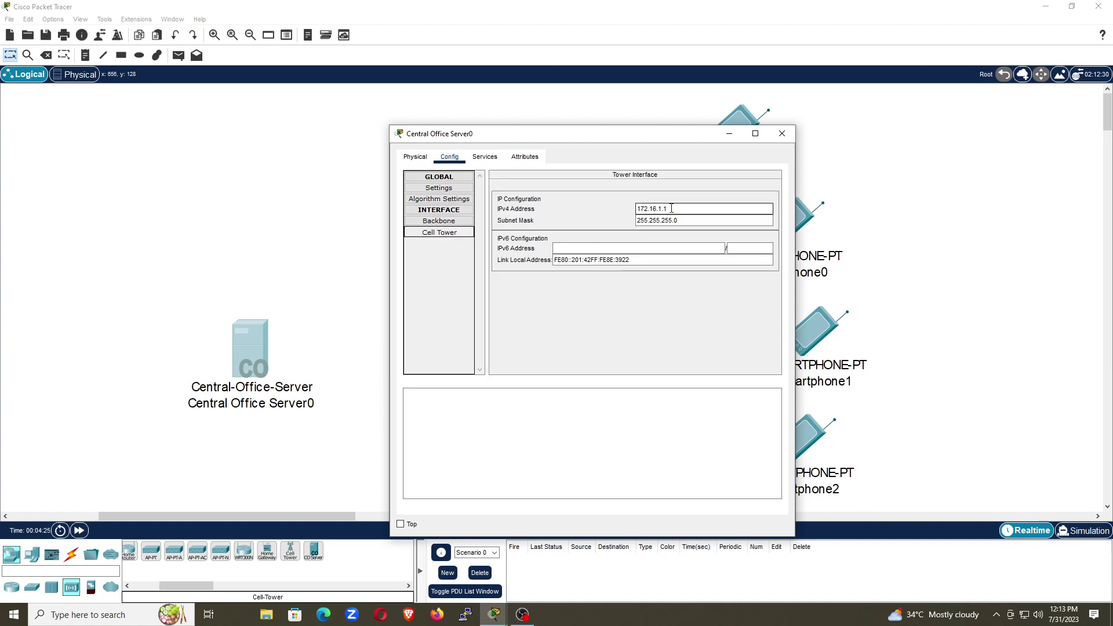
left_click_drag(671, 208, 617, 207)
type("1")
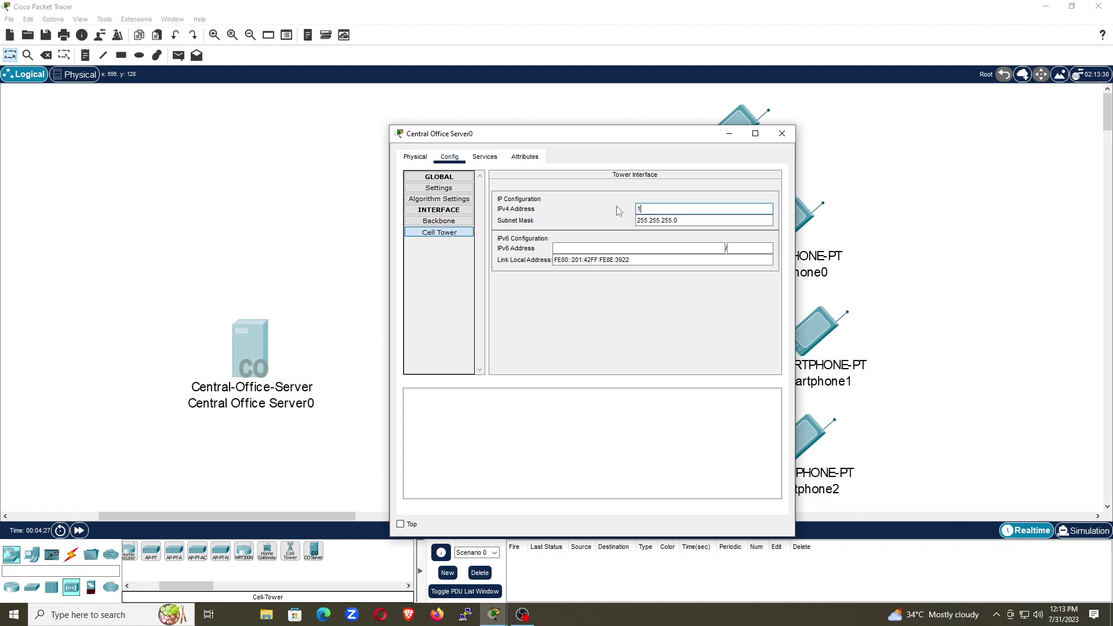
type("92.168.1.1")
left_click(678, 293)
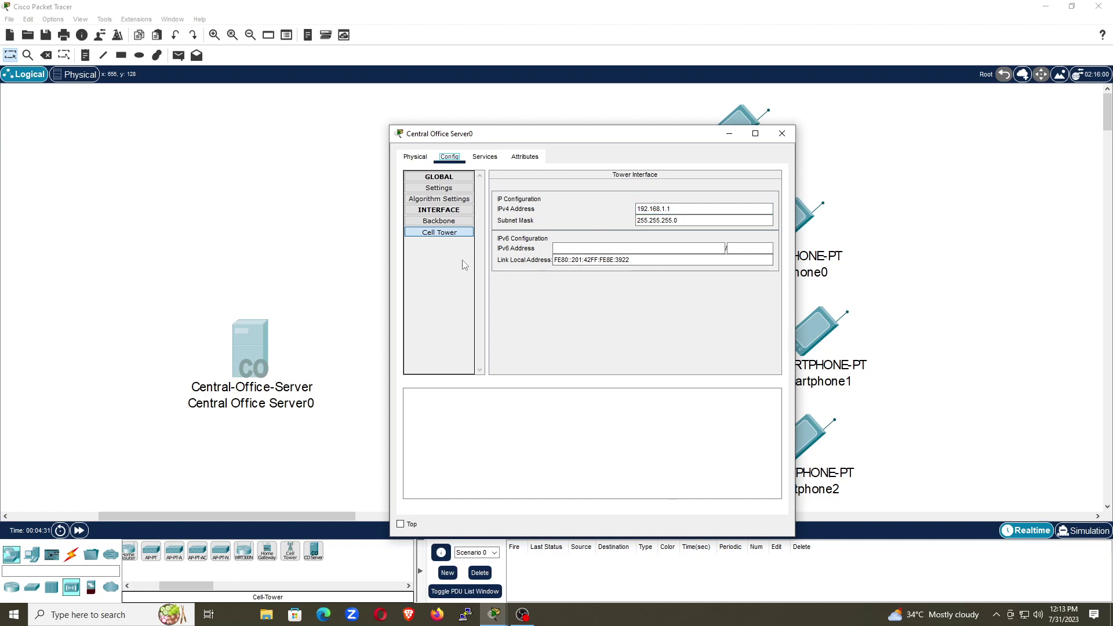
Refresh the server's DHCP pool so it starts at 192.168.1.100
left_click(494, 161)
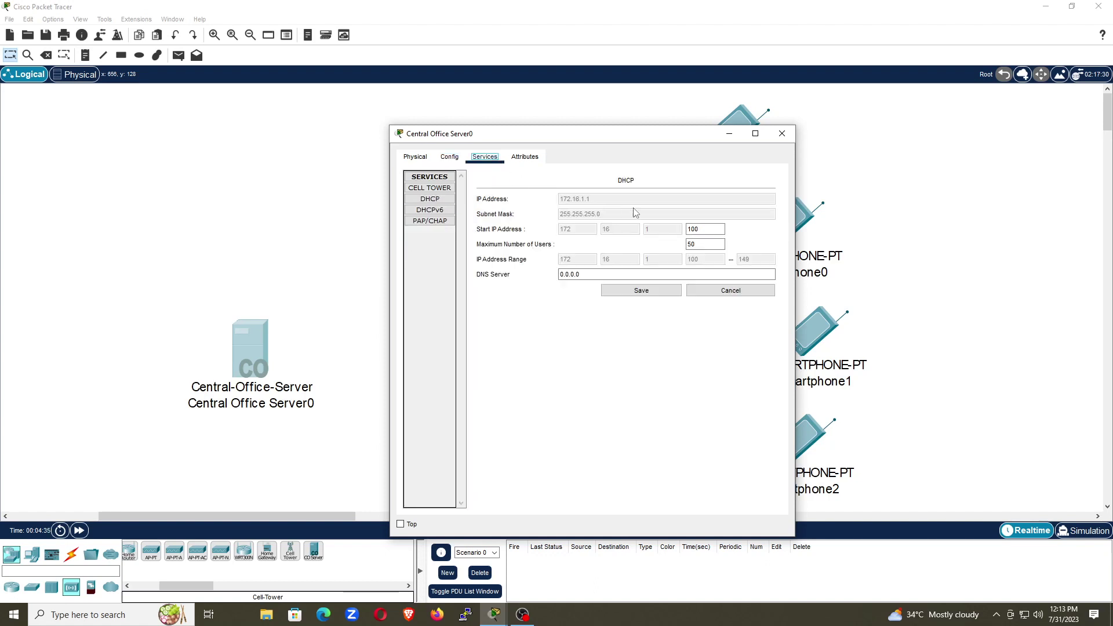
left_click(693, 229)
left_click_drag(704, 230, 675, 223)
left_click(731, 291)
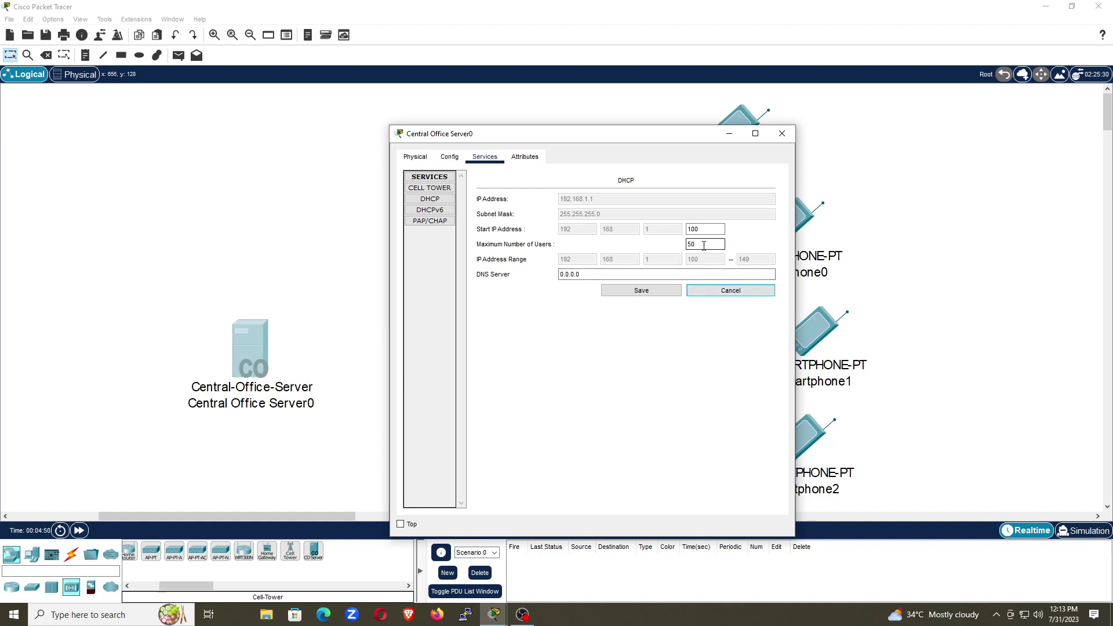
Close the server window, nudge the server up-left, and open Cell Tower0
left_click(781, 135)
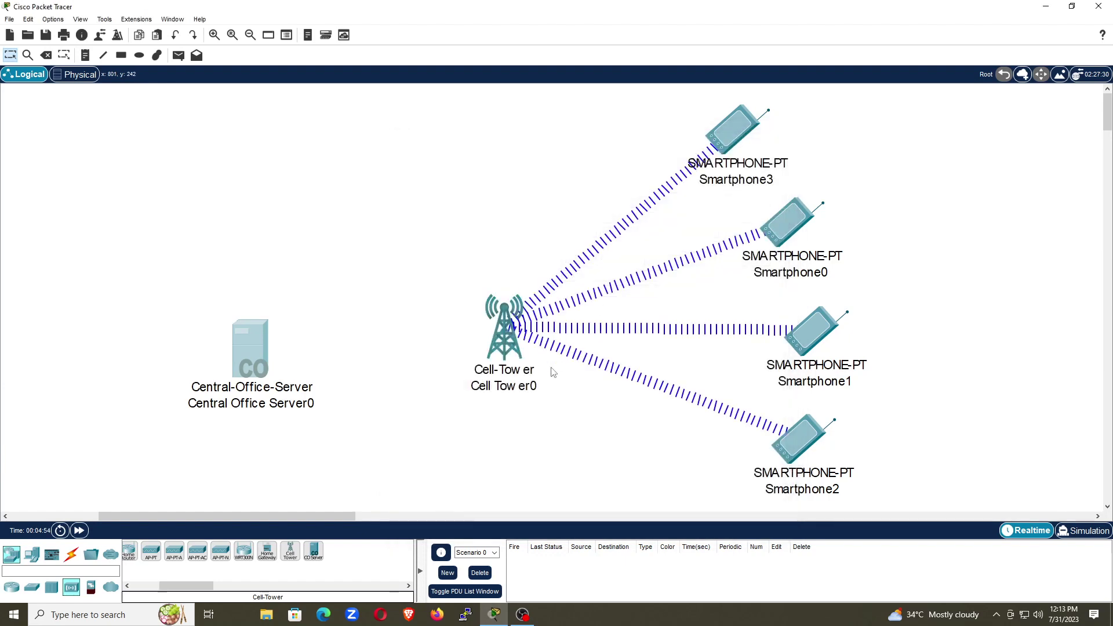
left_click_drag(268, 368, 257, 359)
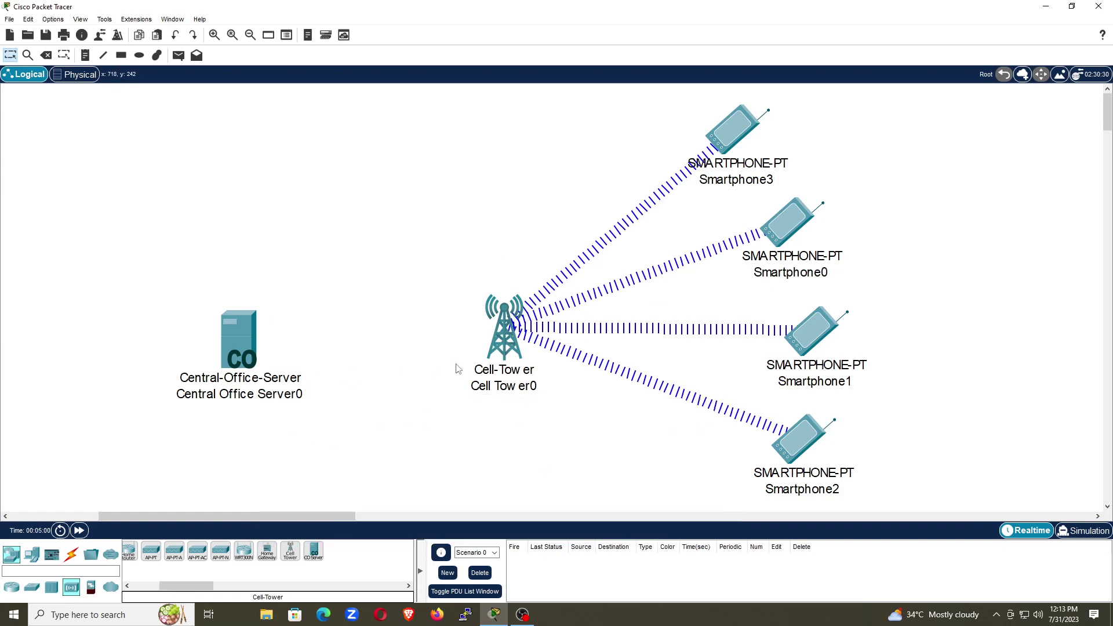
left_click(504, 336)
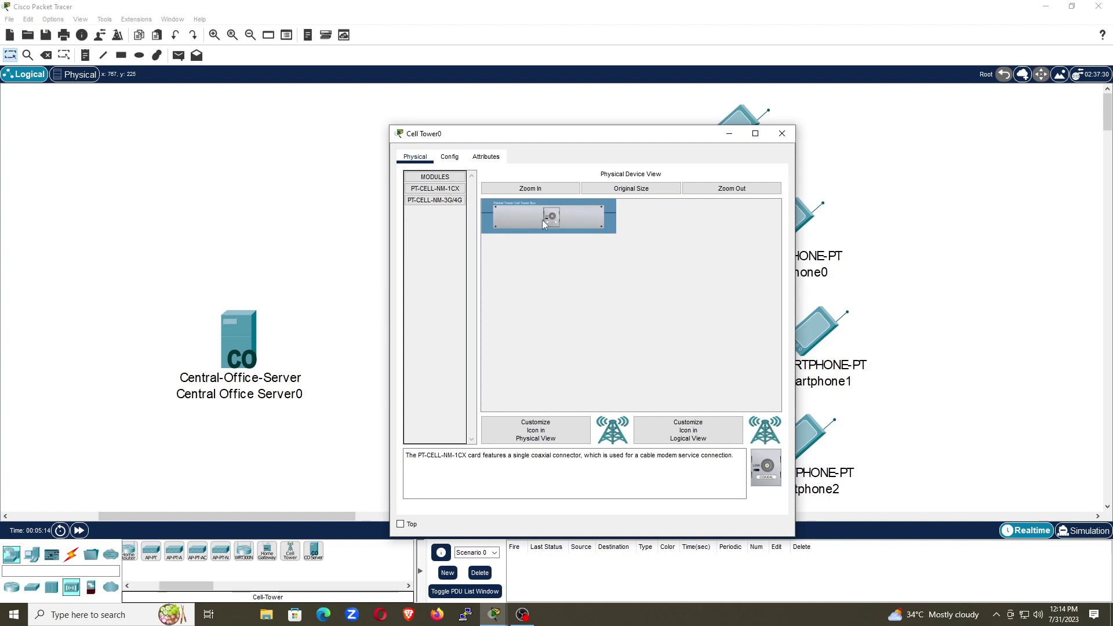
Replace Cell Tower0's PT-CELL-NM-1CX module with the PT-CELL-NM-3G/4G module
left_click_drag(552, 219, 430, 209)
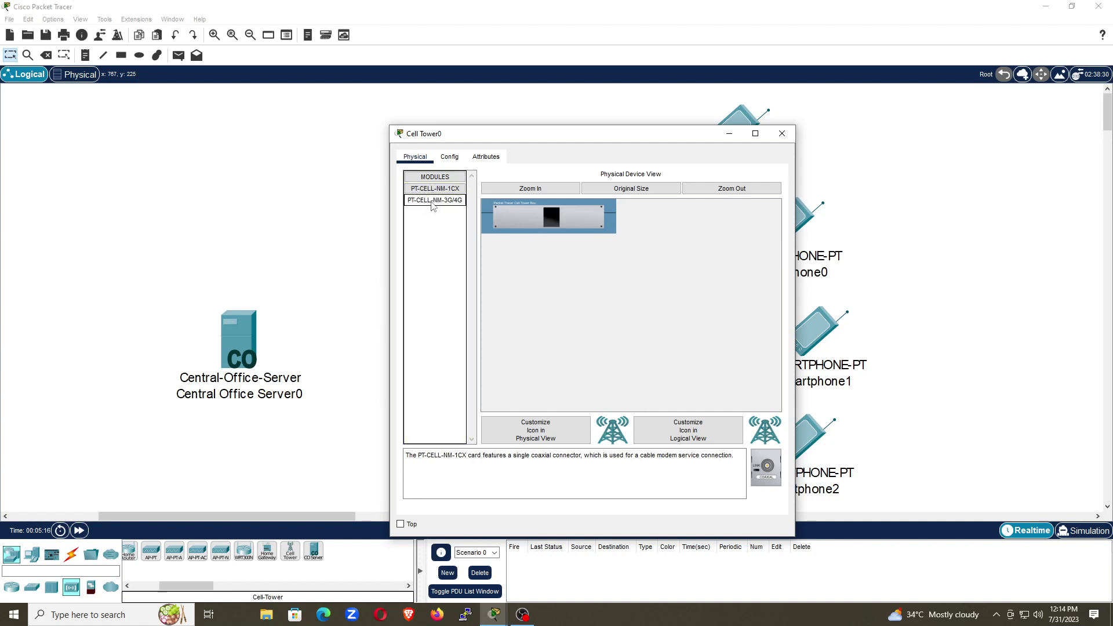
left_click(450, 207)
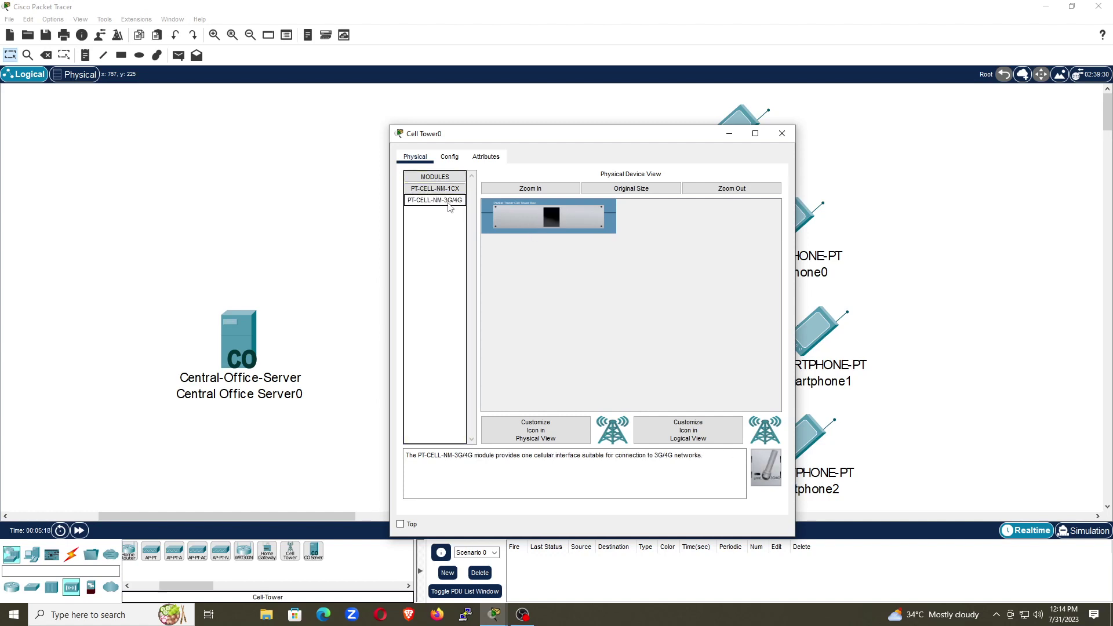
left_click_drag(768, 475, 552, 226)
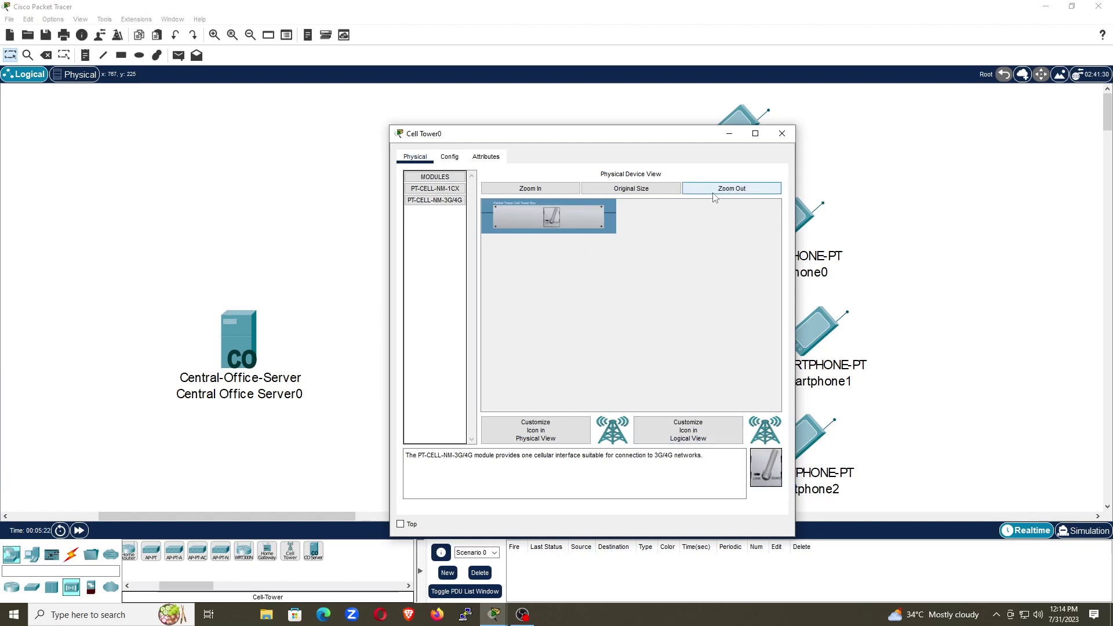
Enlarge and widen the tower window to check the 3G/4G module, then close it
left_click(531, 189)
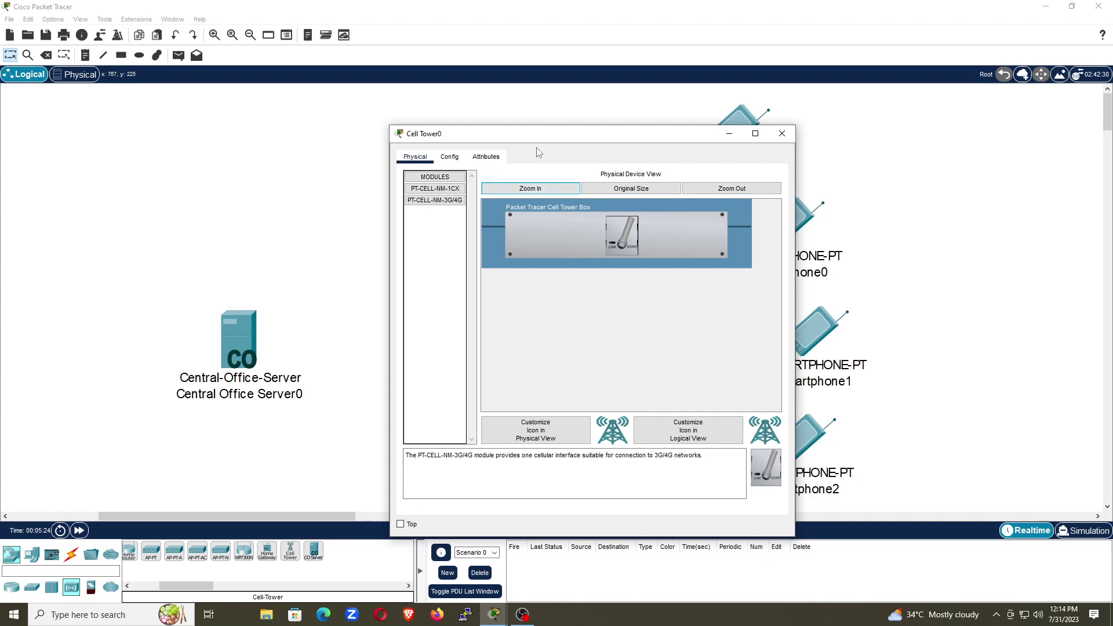
left_click_drag(530, 138, 355, 98)
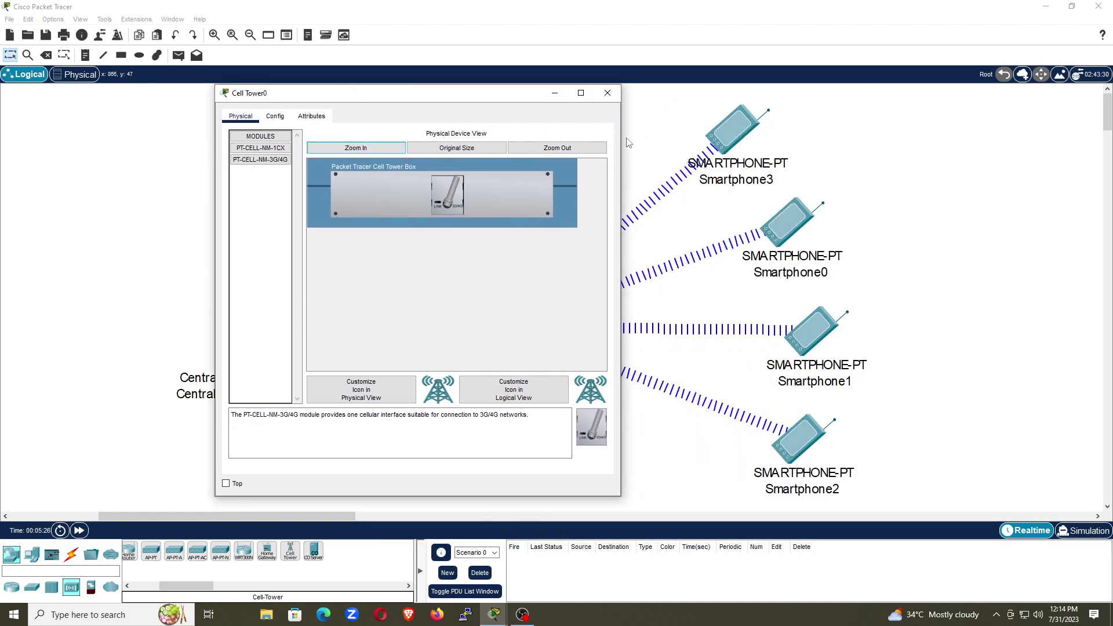
left_click_drag(621, 142, 915, 142)
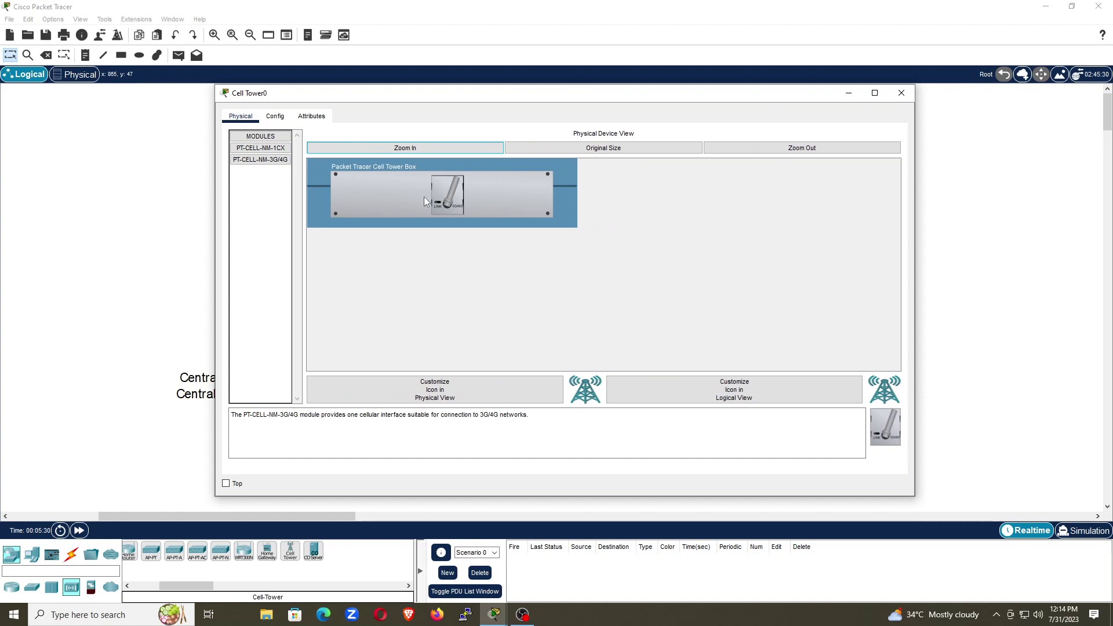
left_click(273, 160)
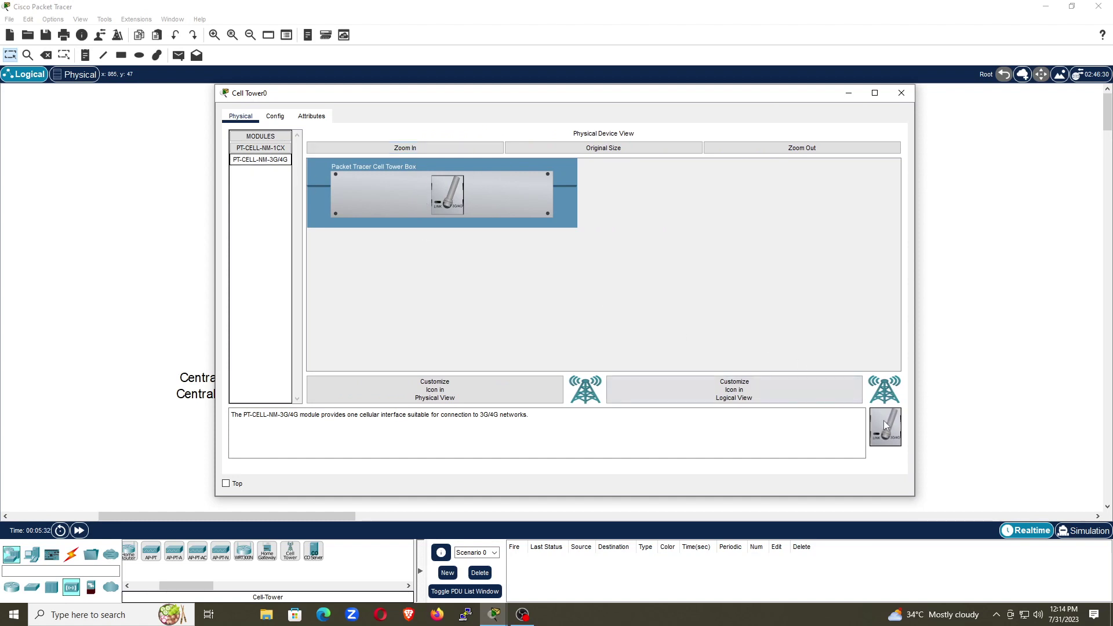
left_click(902, 93)
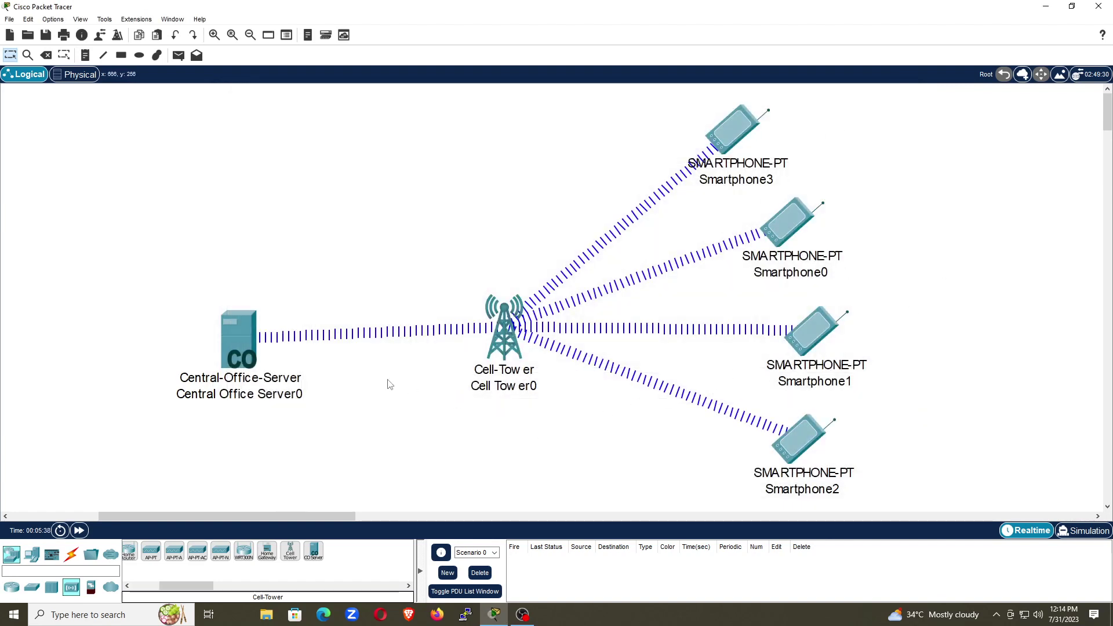
Nudge the server up-left, then open Smartphone3's device window and move it right
left_click_drag(246, 348, 238, 337)
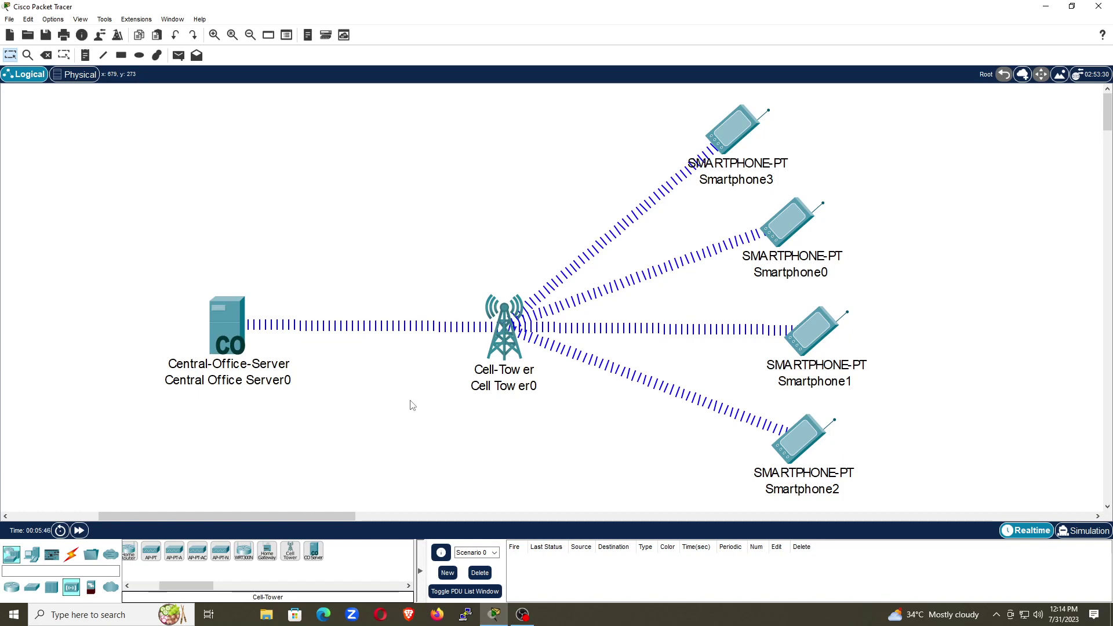
left_click(741, 150)
left_click_drag(529, 135, 821, 118)
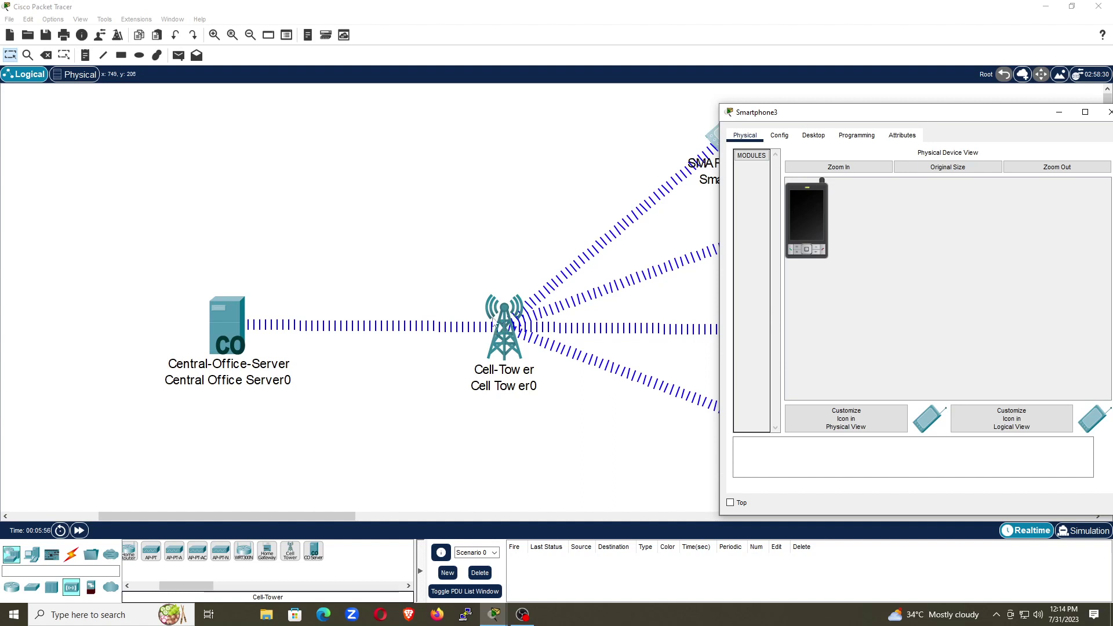
Renew Smartphone3's DHCP address on its 3G/4G Cell1 interface, then close its window
left_click_drag(783, 117, 524, 124)
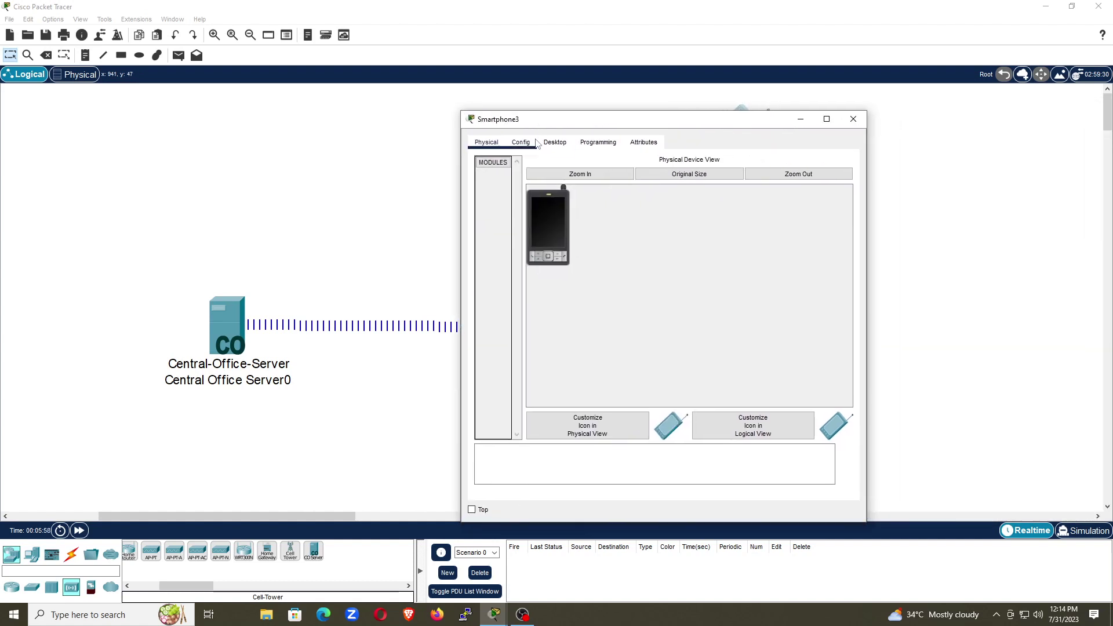
left_click(520, 142)
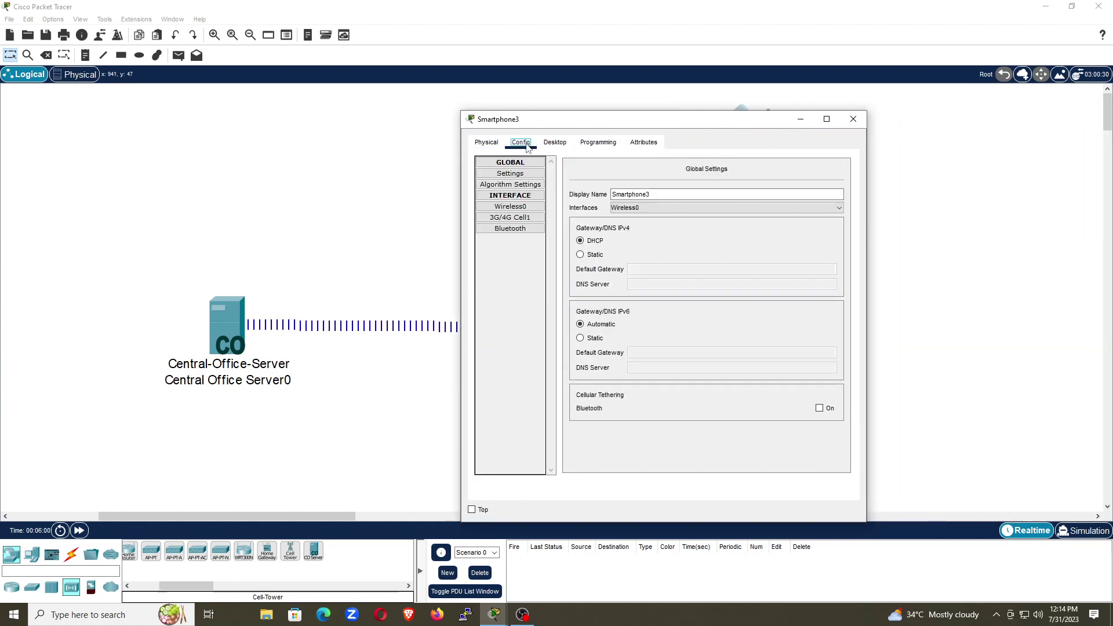
left_click(508, 220)
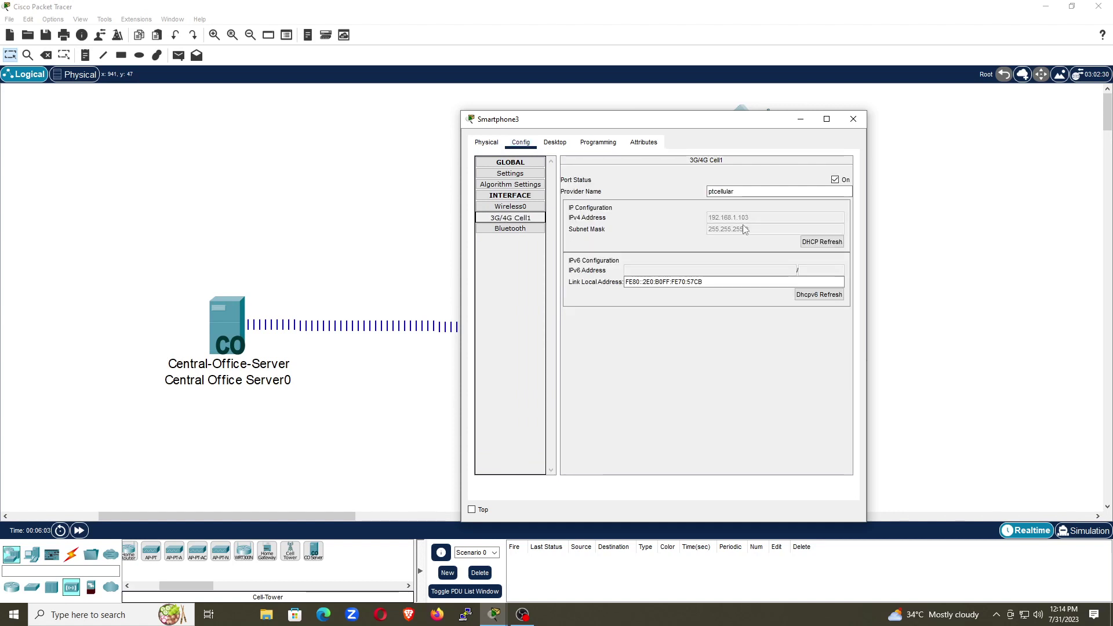
left_click(822, 243)
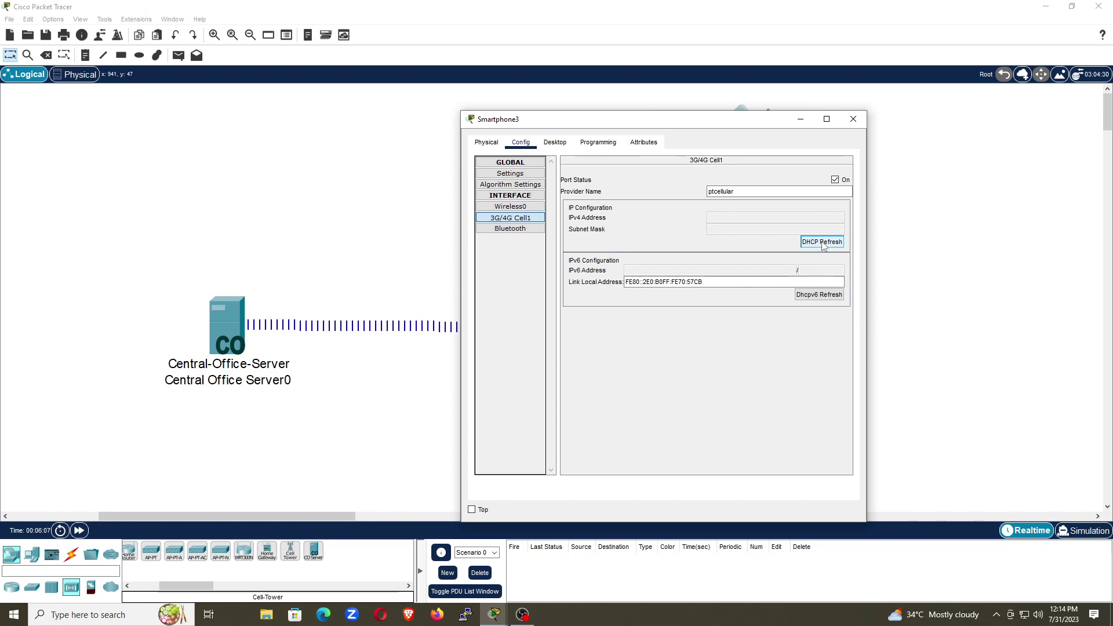
left_click(853, 120)
Check the 3G/4G Cell1 IPv4 addresses of Smartphone0, Smartphone1 and Smartphone2
left_click(781, 232)
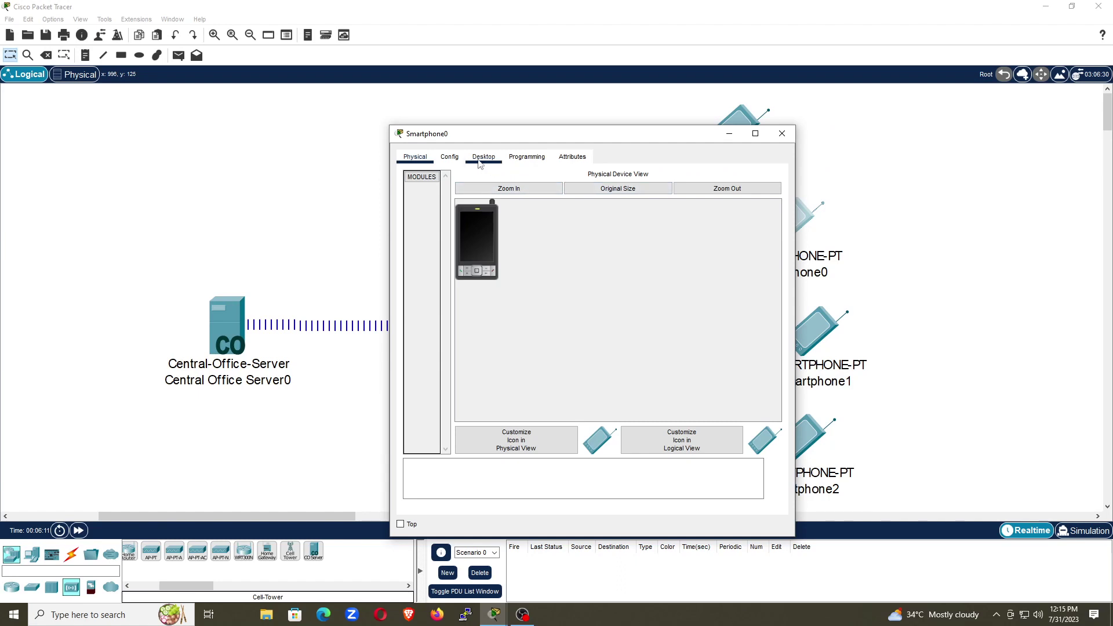
left_click(449, 157)
left_click(438, 232)
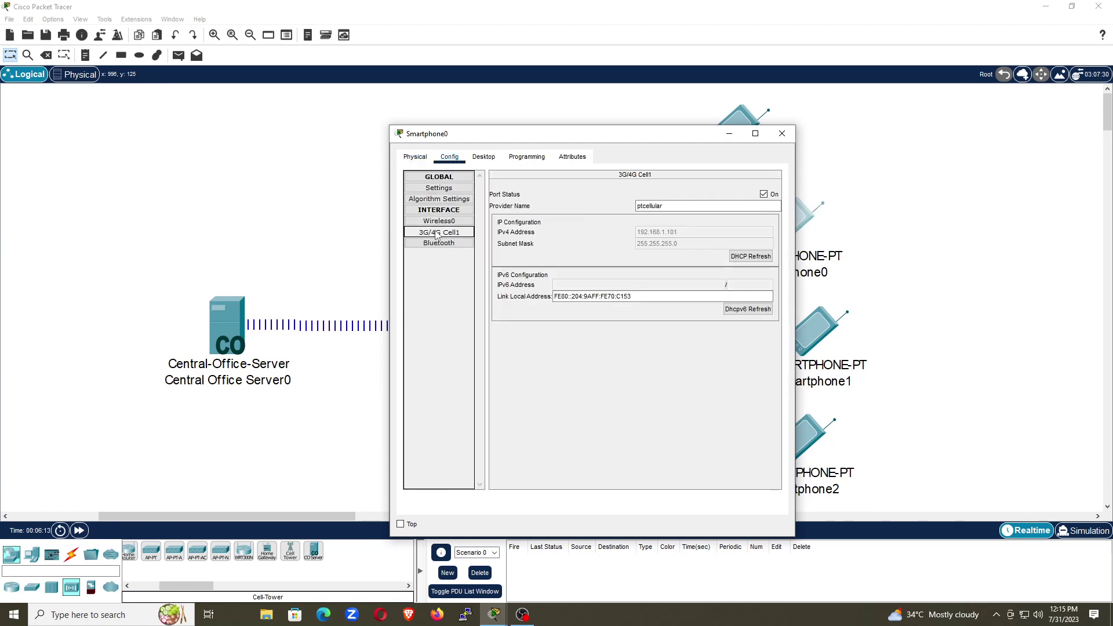
left_click(782, 134)
left_click(819, 329)
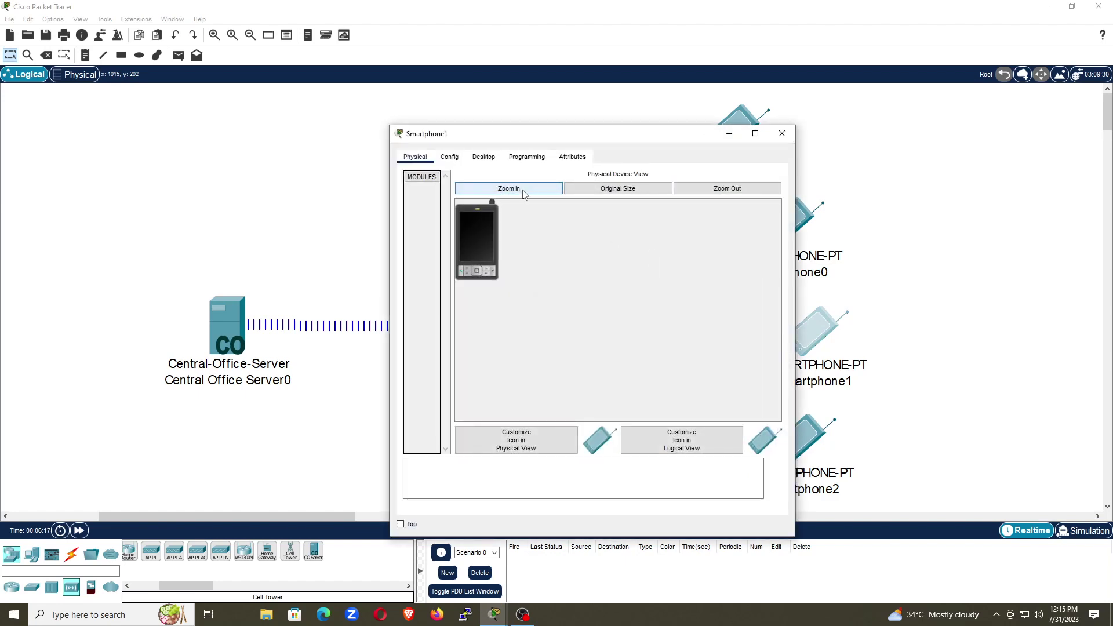
left_click(450, 156)
left_click(446, 233)
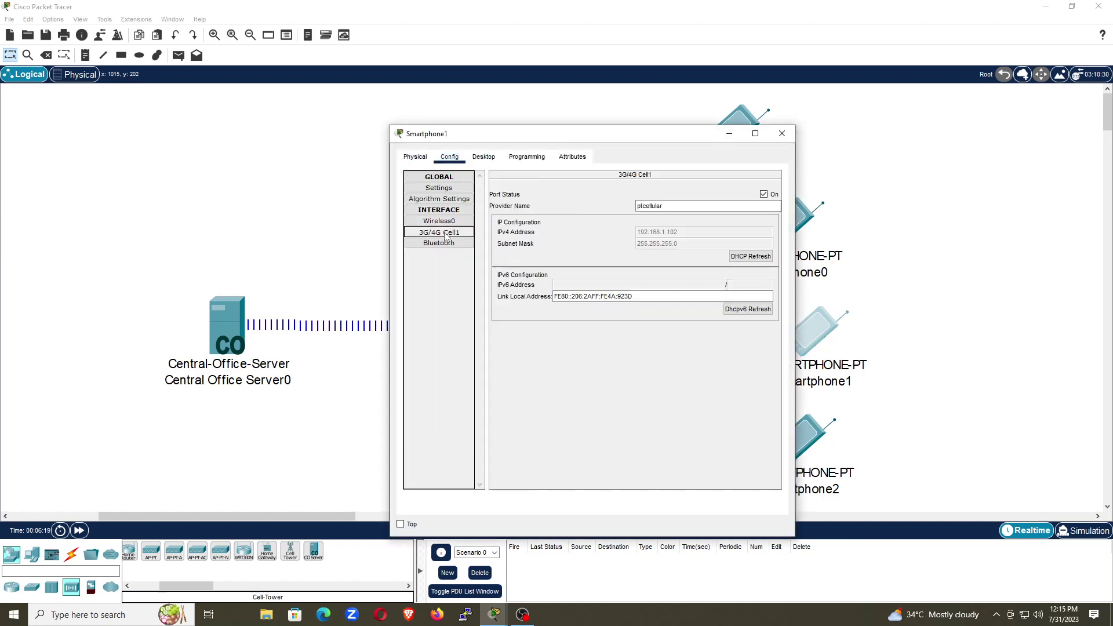
left_click(783, 134)
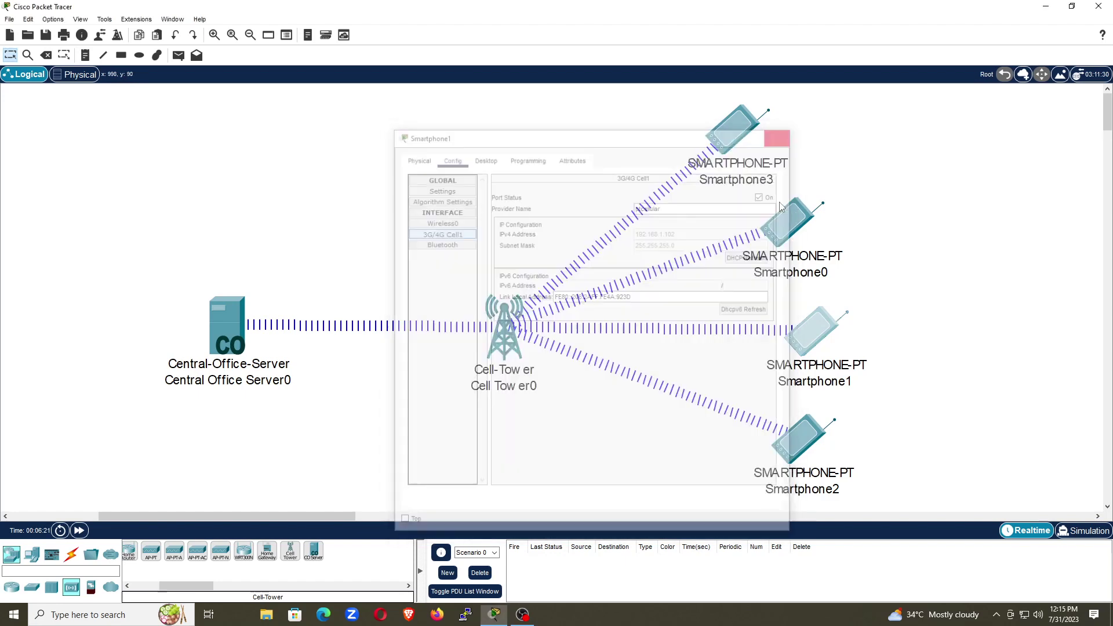
left_click(806, 461)
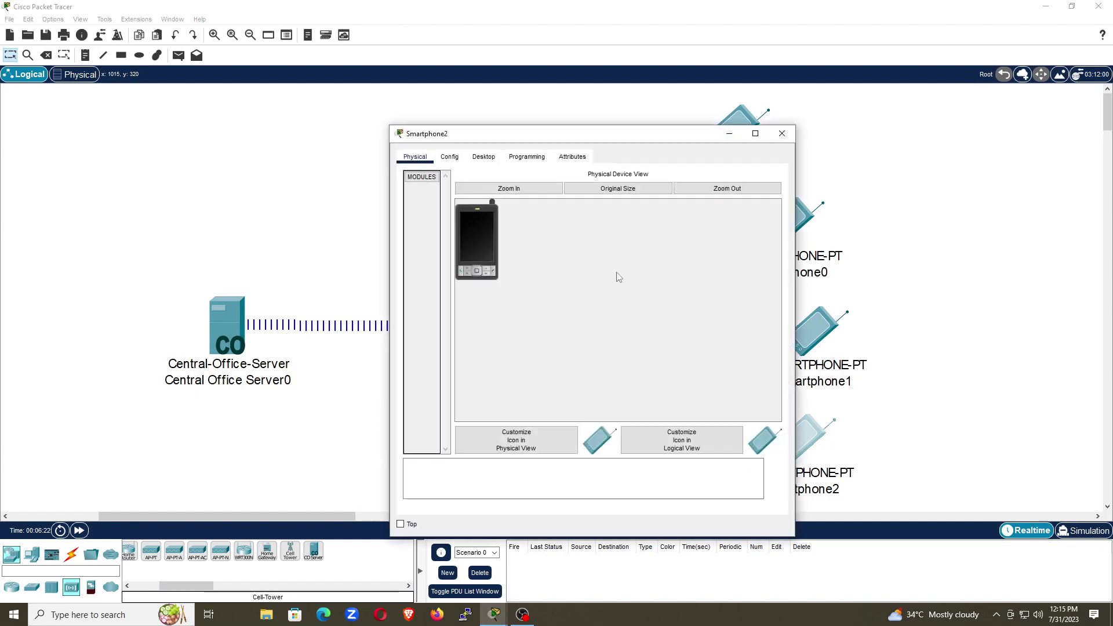
left_click(456, 158)
left_click(440, 232)
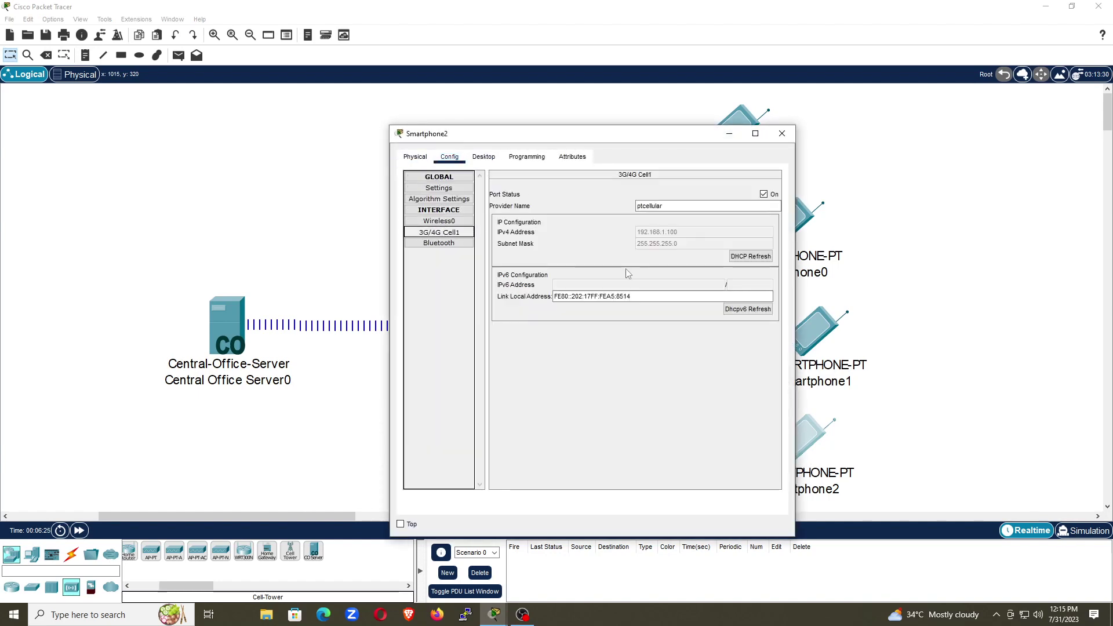
left_click(787, 140)
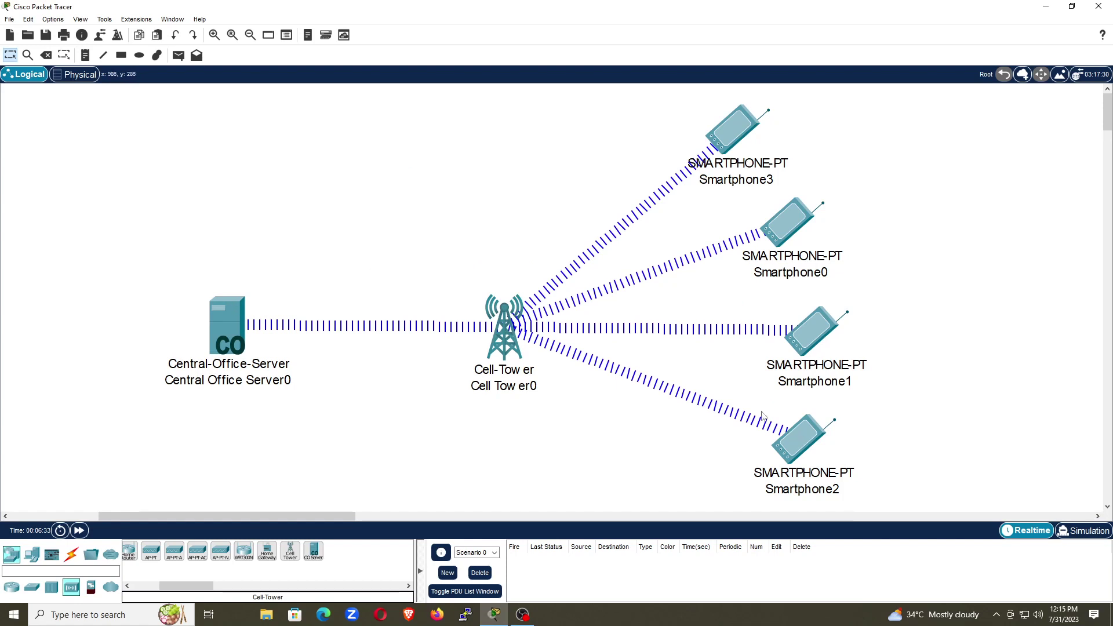
Send a simple PDU from Central Office Server0 to Smartphone3 and delete the failed entry
left_click(178, 56)
left_click(214, 316)
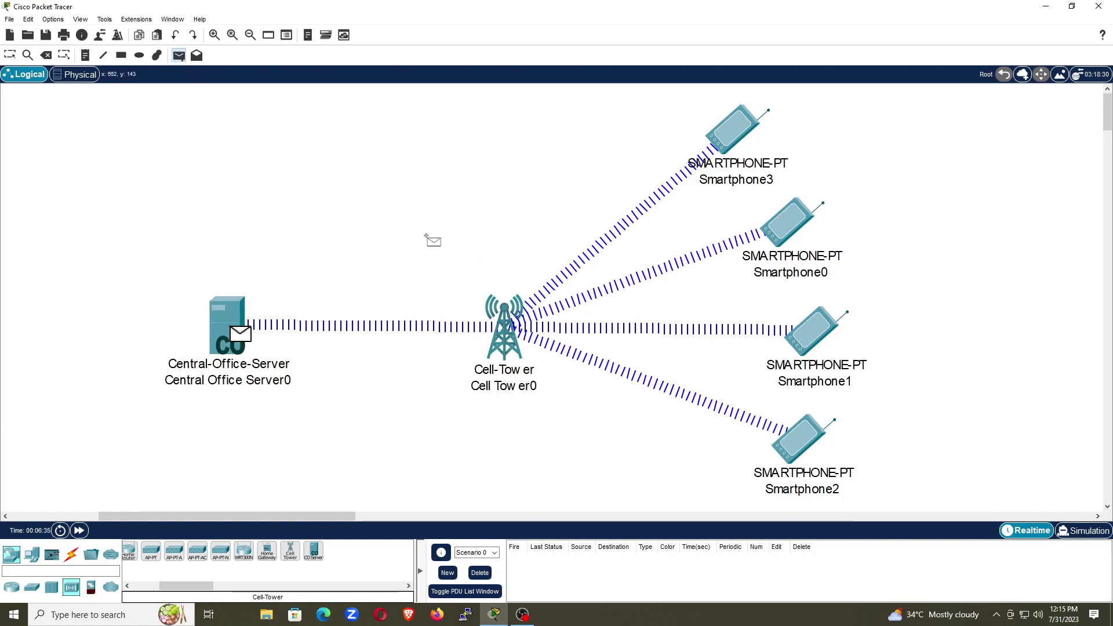
left_click(742, 135)
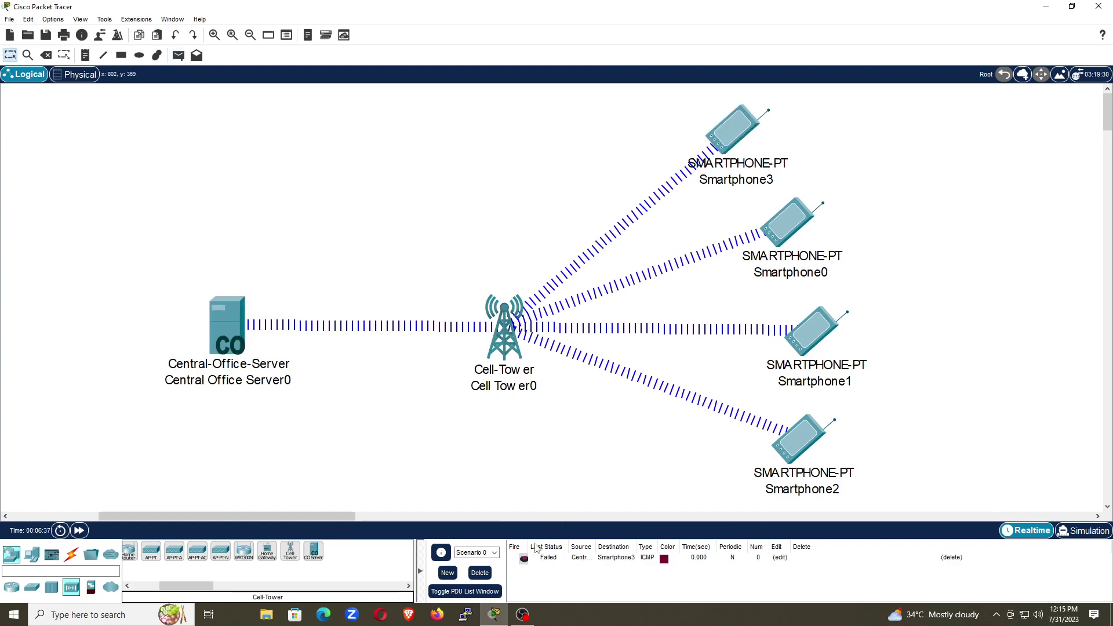
left_click(480, 572)
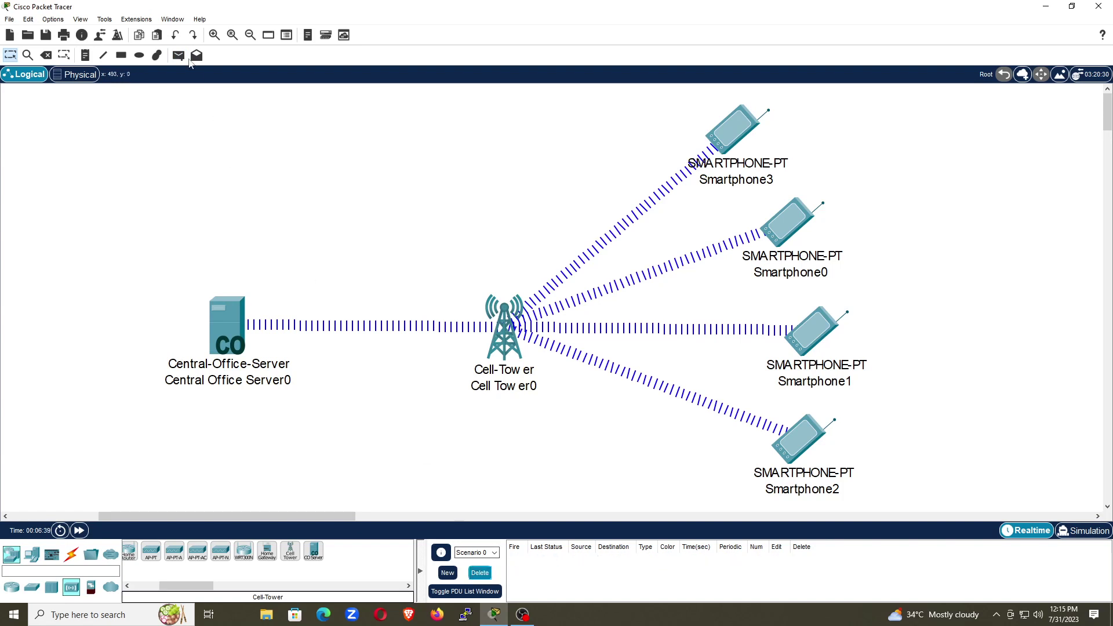
Resend the PDU from Central Office Server0 to Smartphone3 and widen the PDU list columns
left_click(178, 55)
left_click(228, 316)
left_click(725, 134)
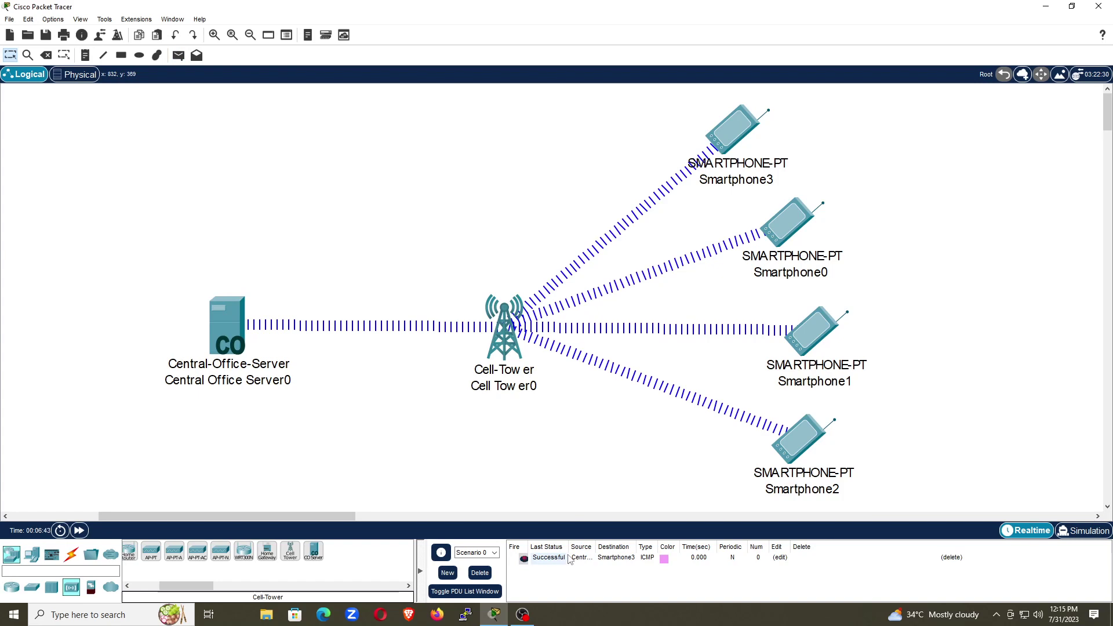
left_click_drag(568, 547, 673, 545)
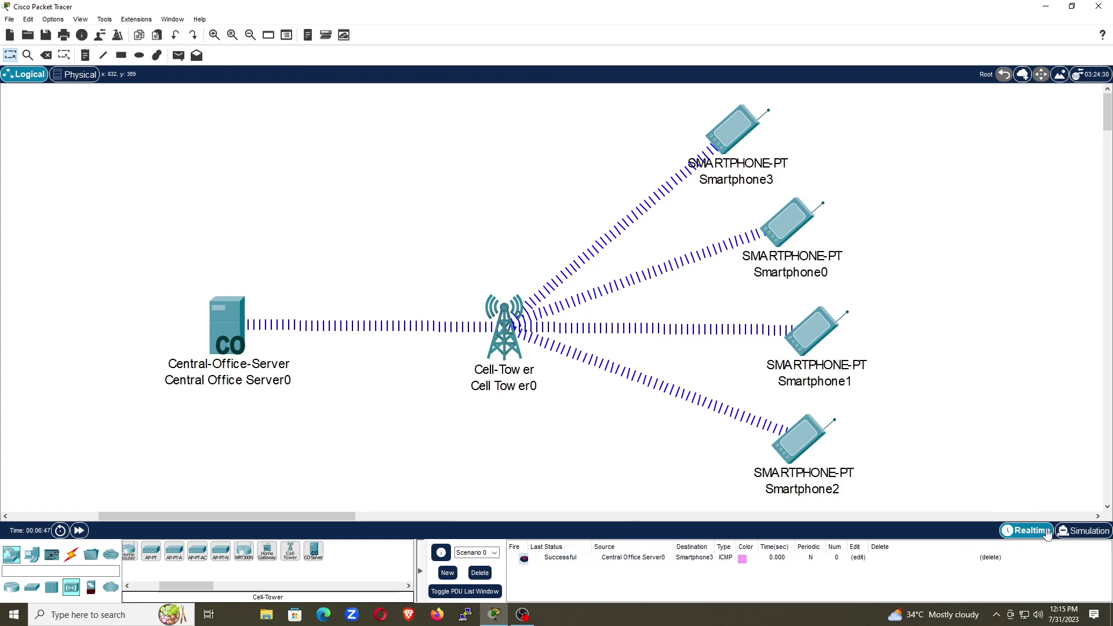
left_click(1078, 535)
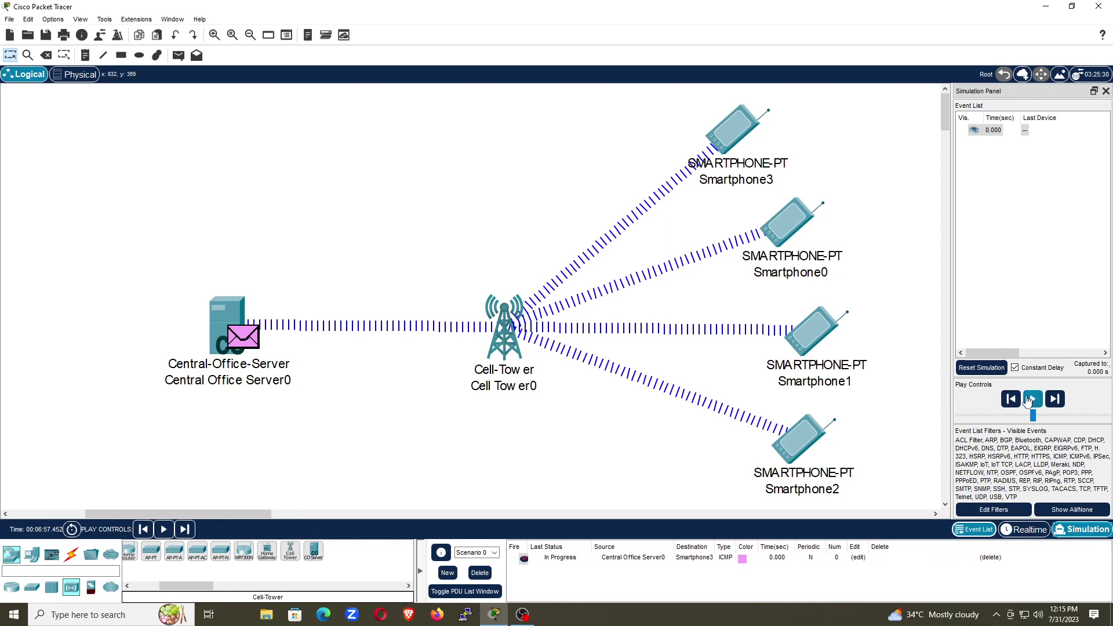
left_click(1032, 399)
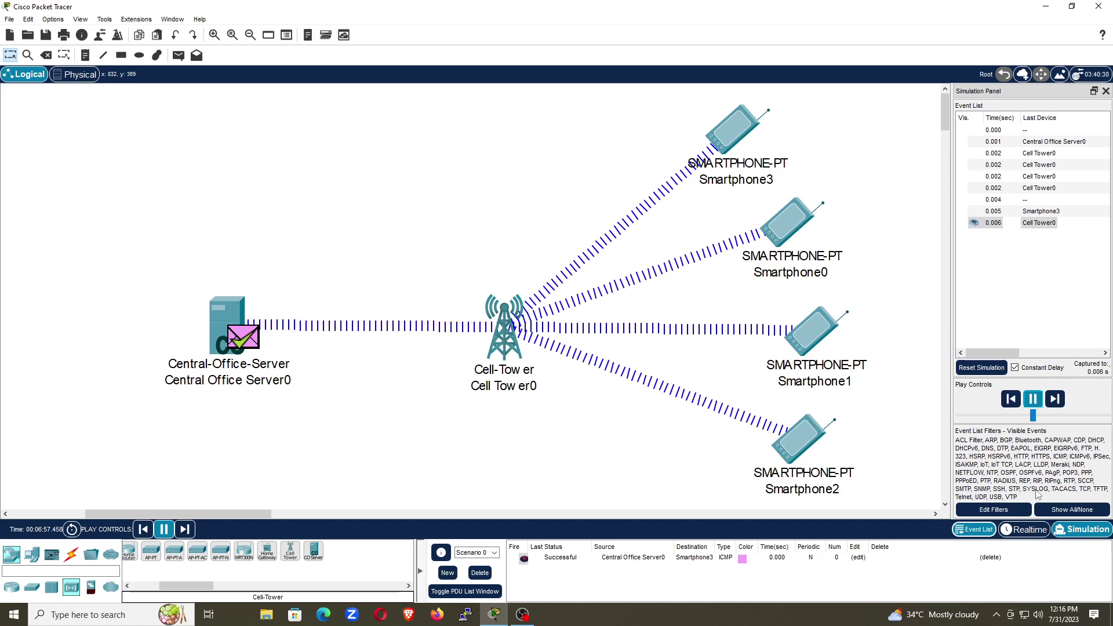
left_click(1025, 530)
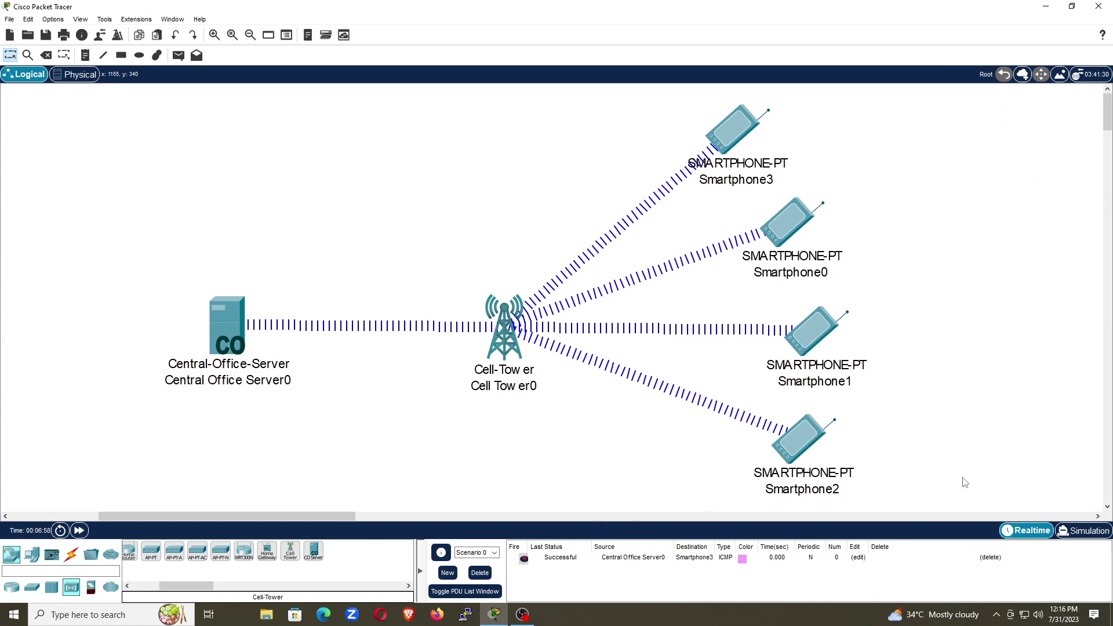